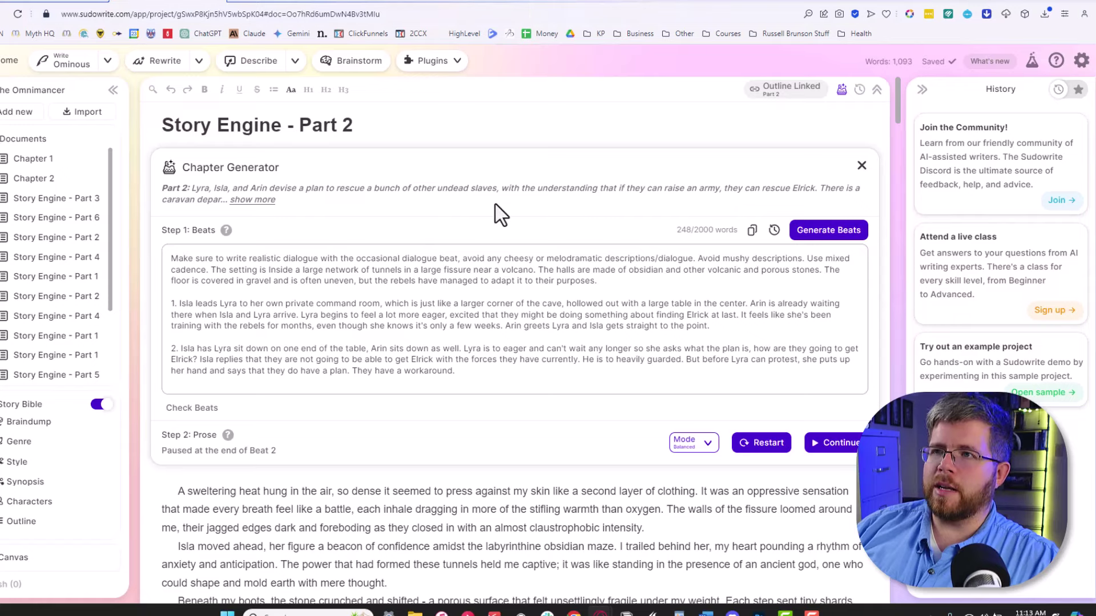
Step: Open the Explore Plugins library from the Plugins menu above the chapter prose
scroll(335, 361, "down", 5)
scroll(335, 362, "up", 2)
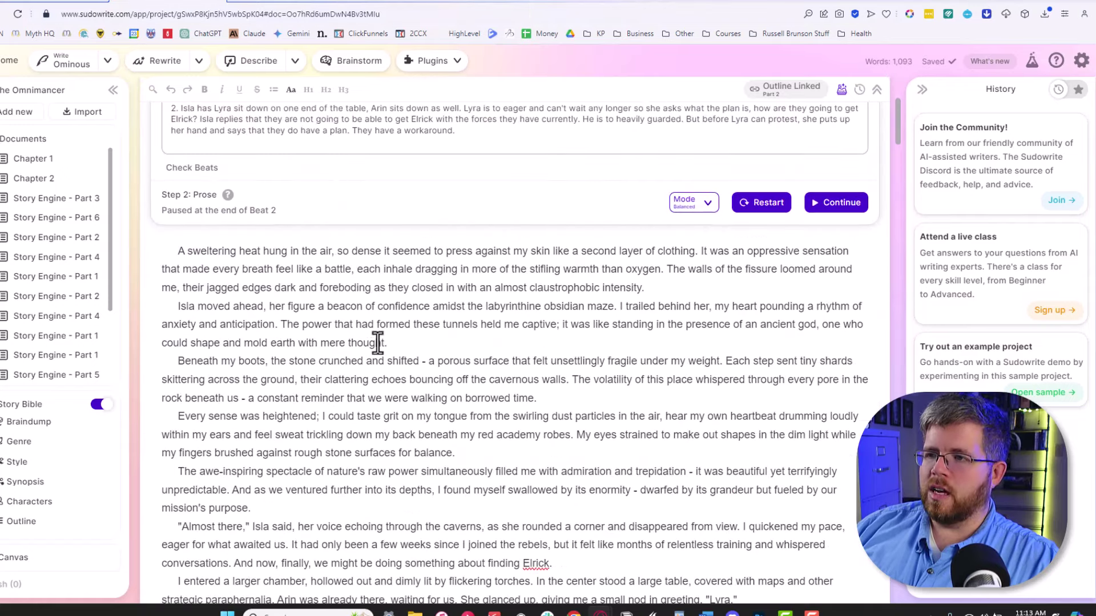
left_click_drag(377, 342, 139, 258)
left_click(300, 361)
left_click(493, 324)
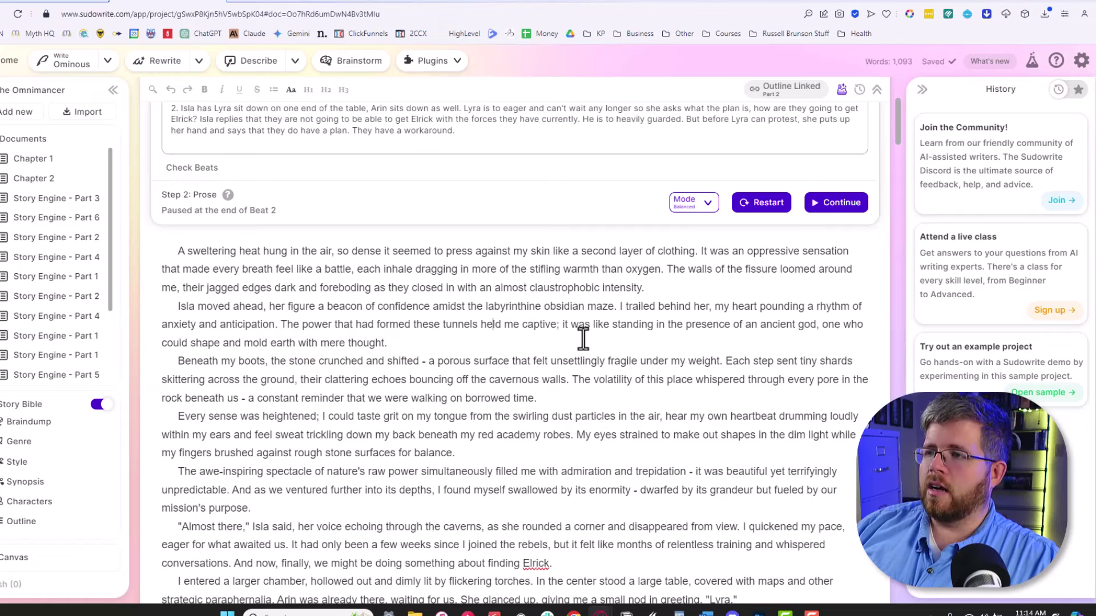
scroll(464, 366, "up", 1)
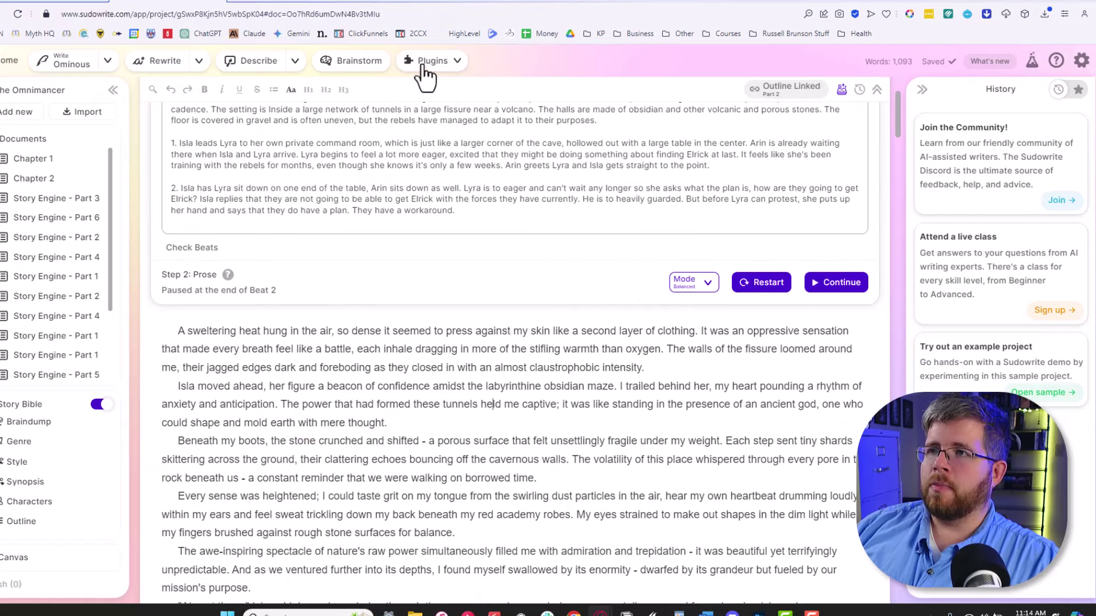
left_click(422, 63)
scroll(400, 246, "up", 3)
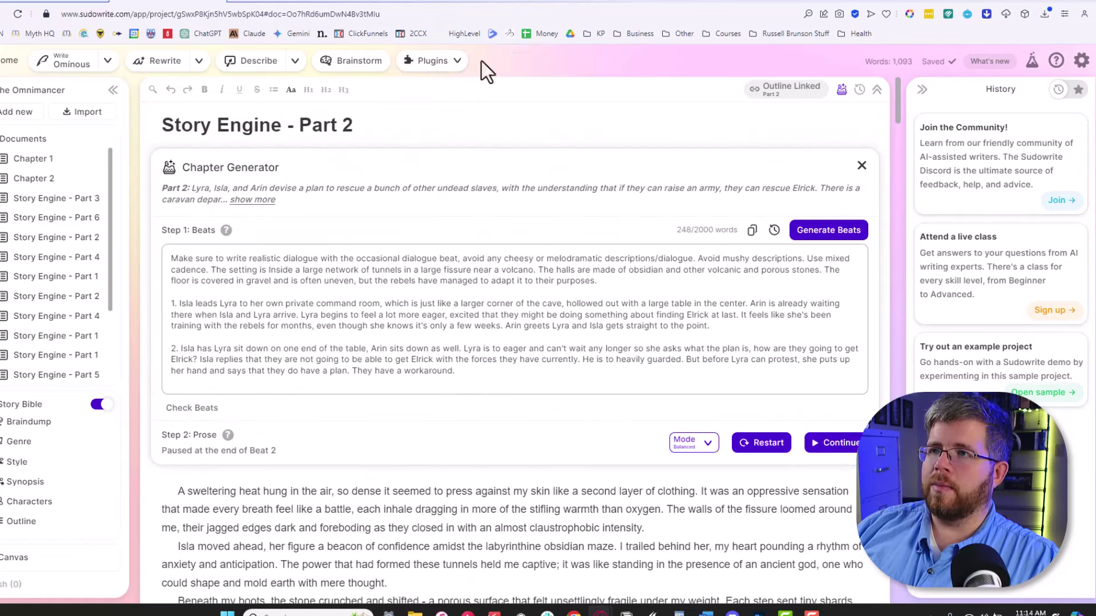
left_click(443, 64)
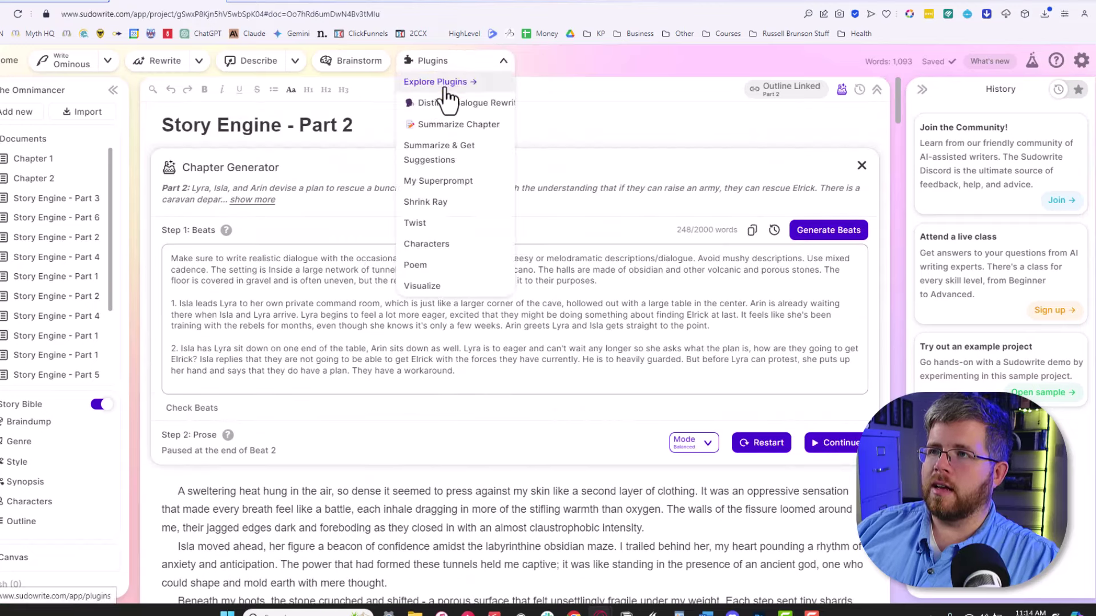
left_click(436, 82)
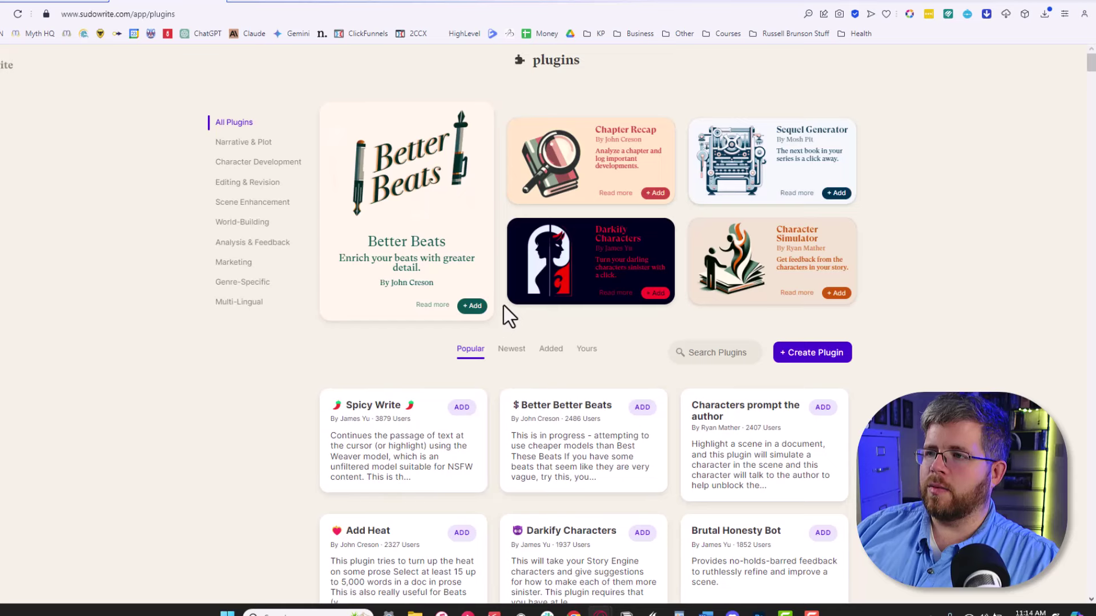
scroll(504, 306, "down", 4)
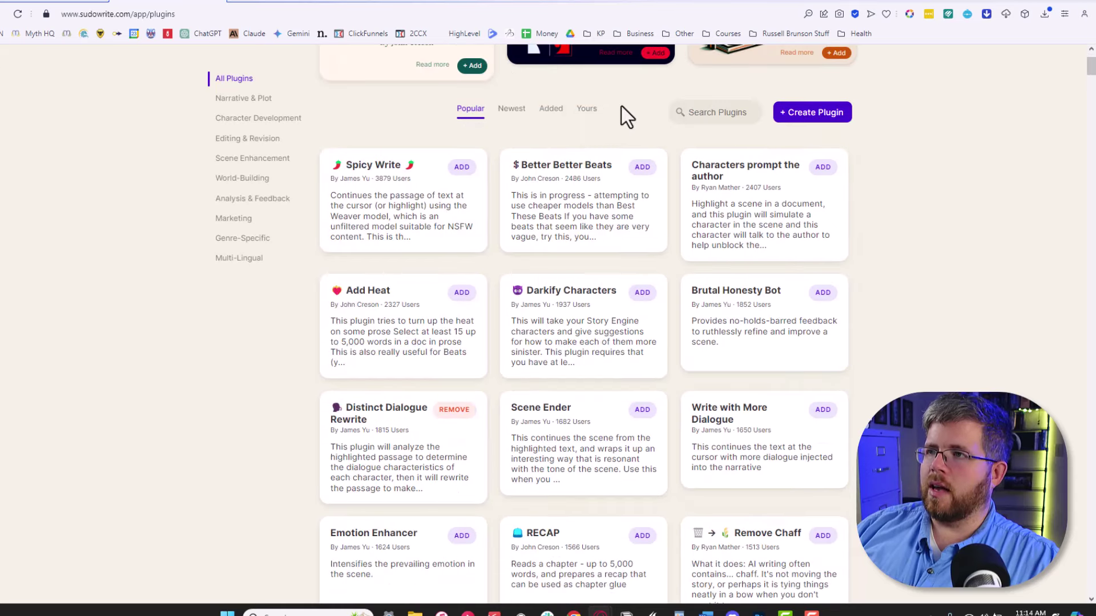
Step: In the Added tab, remove the Summarize Chapter and Distinct Dialogue Rewrite plugins
left_click(512, 110)
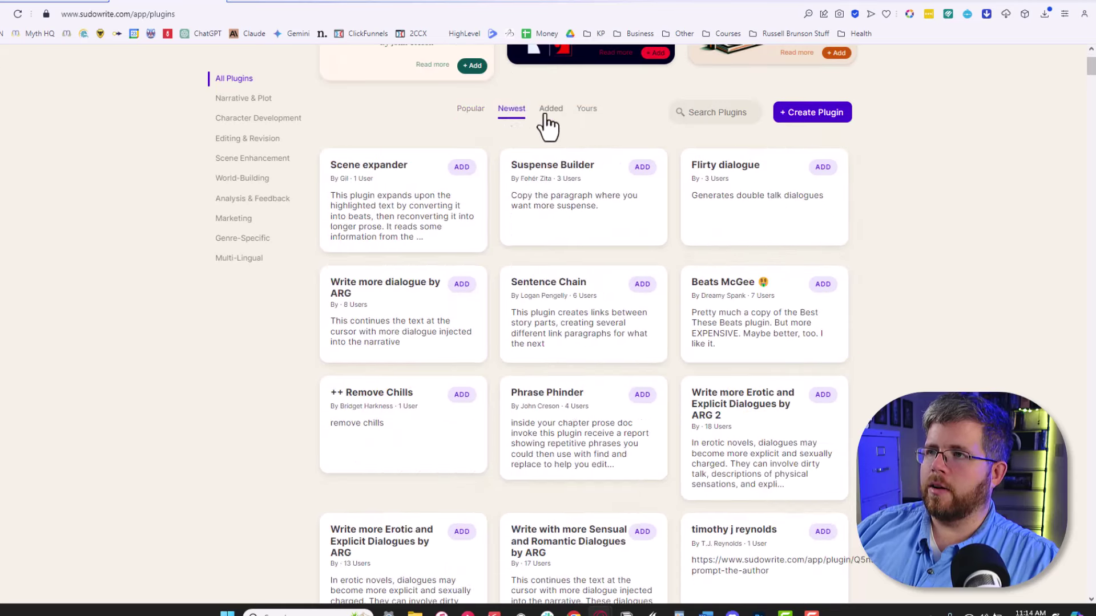
left_click(551, 109)
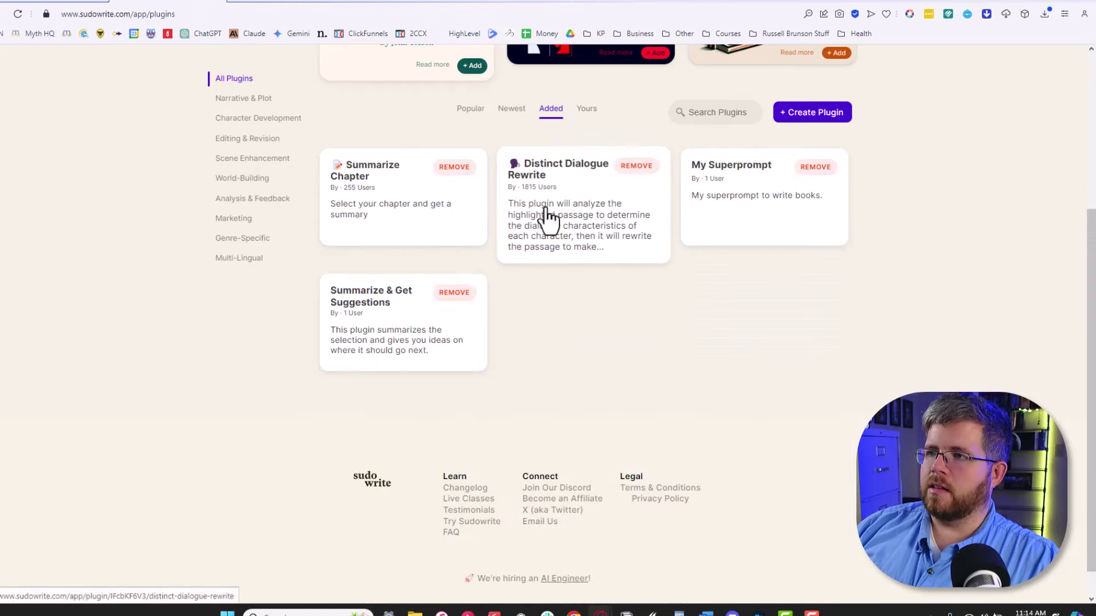
left_click(464, 169)
left_click(635, 167)
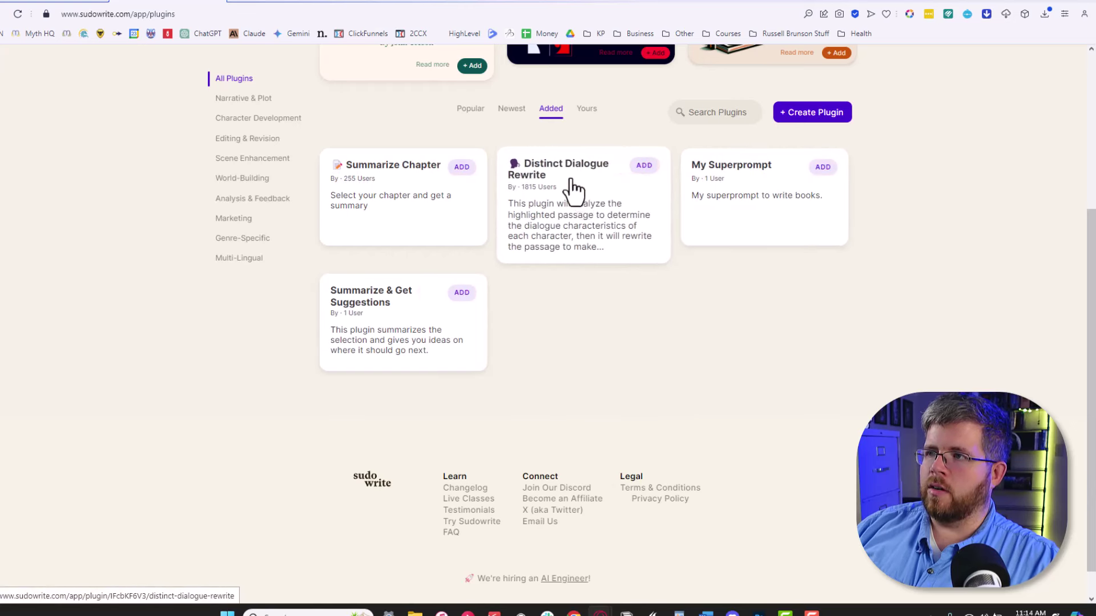
Step: Browse the Yours, Newest and Popular plugin tabs
left_click(587, 108)
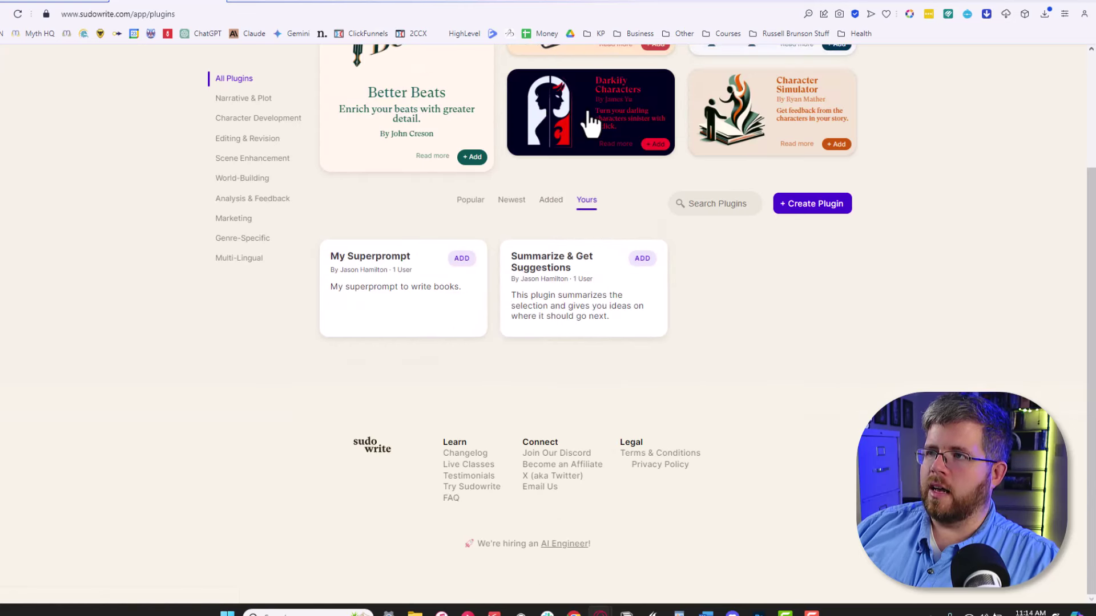
left_click(514, 199)
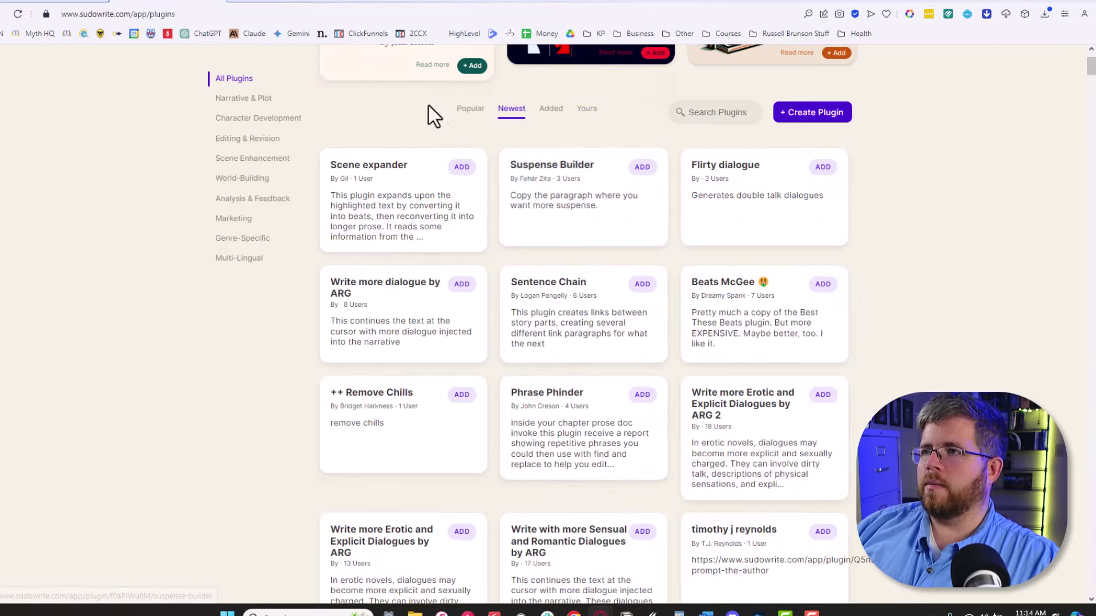
left_click(469, 114)
scroll(514, 383, "up", 3)
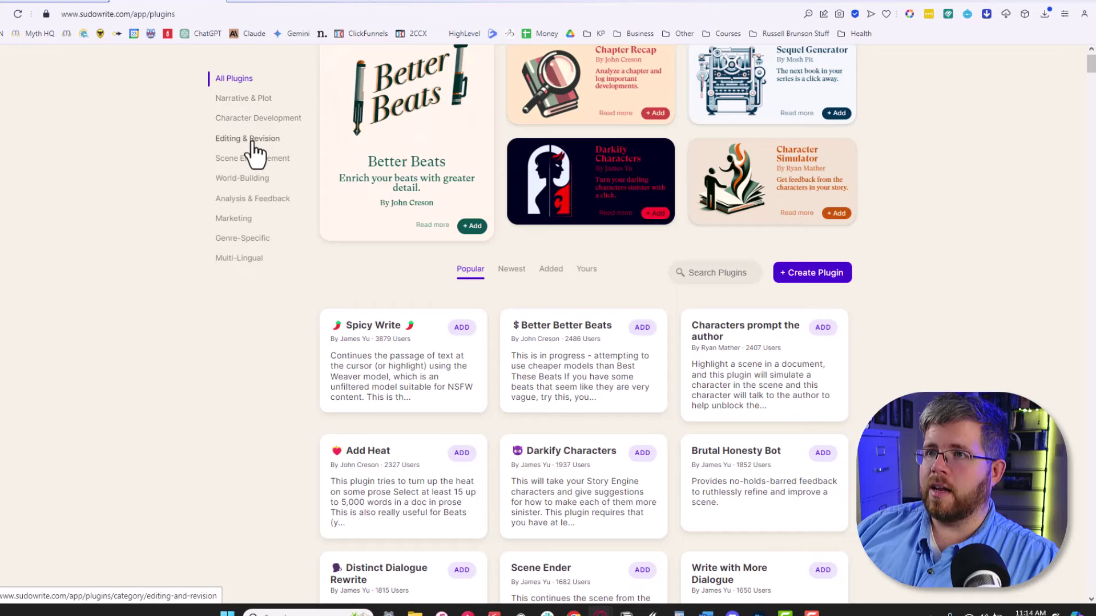
scroll(240, 305, "up", 2)
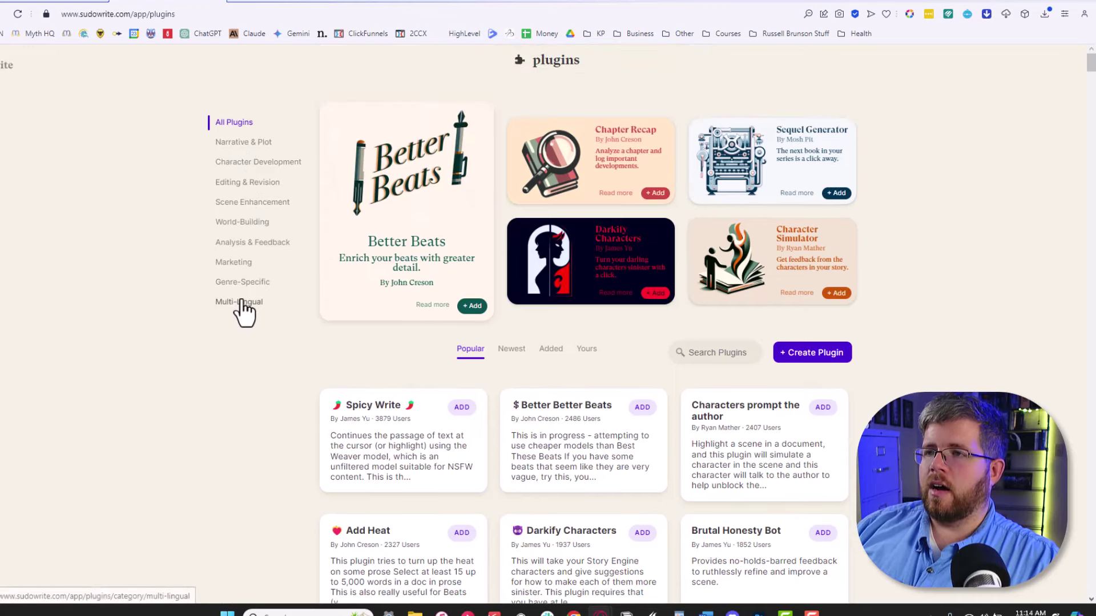
scroll(254, 331, "down", 1)
scroll(255, 372, "down", 2)
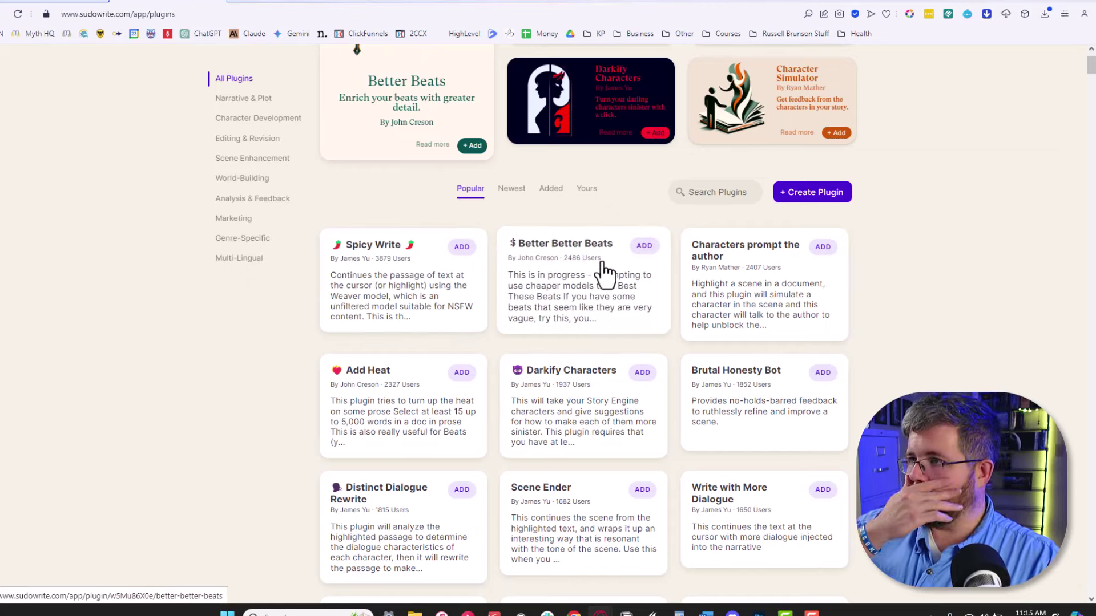
Step: Read the Better Better Beats instructions, add the plugin, and return to the plugins list
left_click(548, 289)
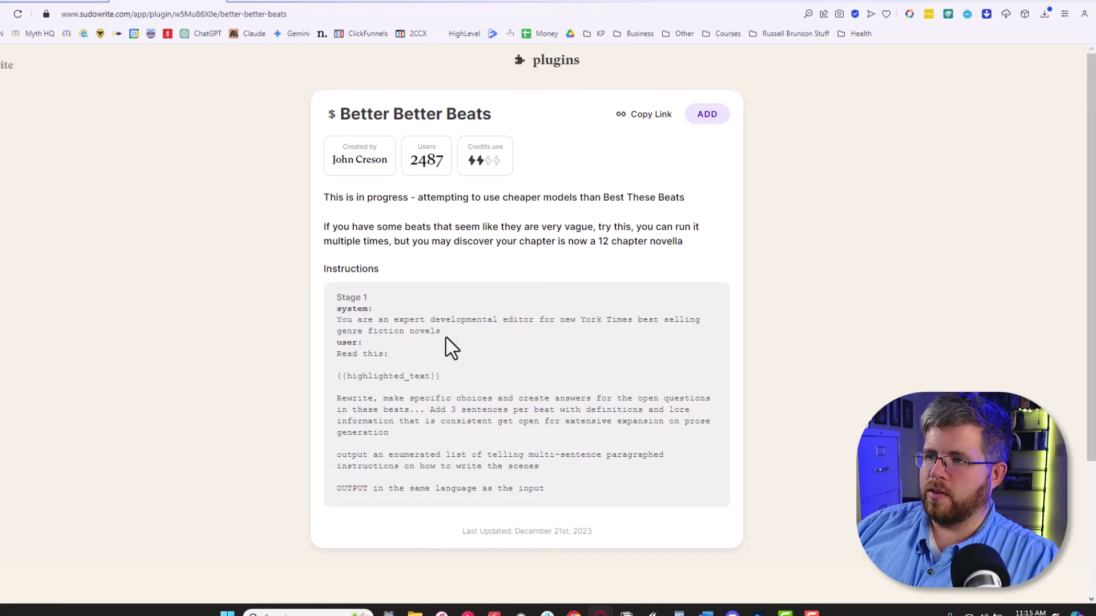
left_click_drag(342, 353, 332, 381)
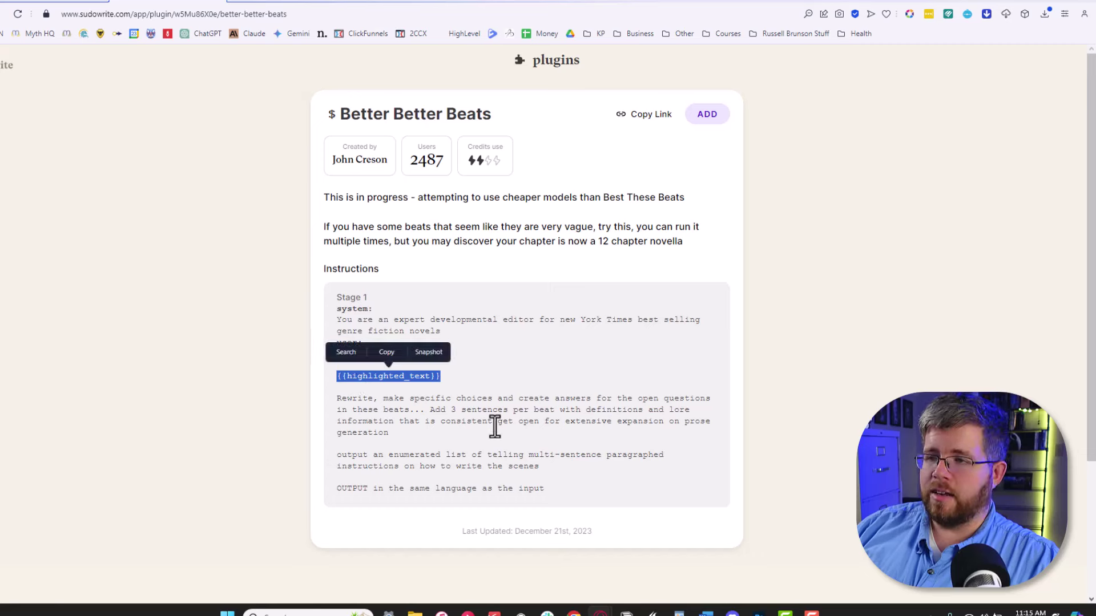
left_click_drag(335, 398, 436, 434)
left_click(518, 421)
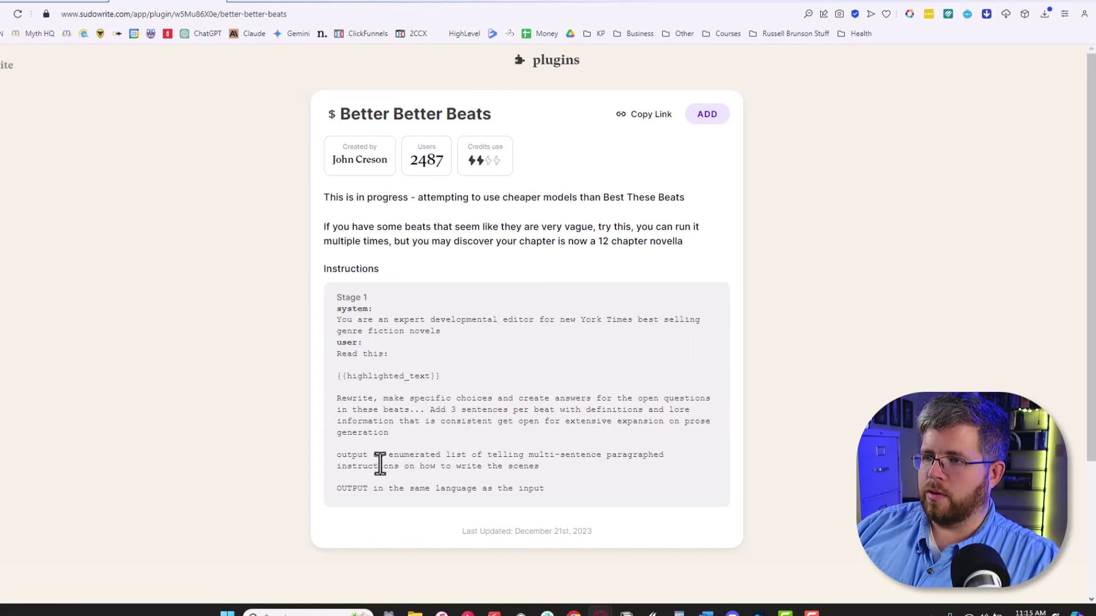
scroll(379, 460, "down", 1)
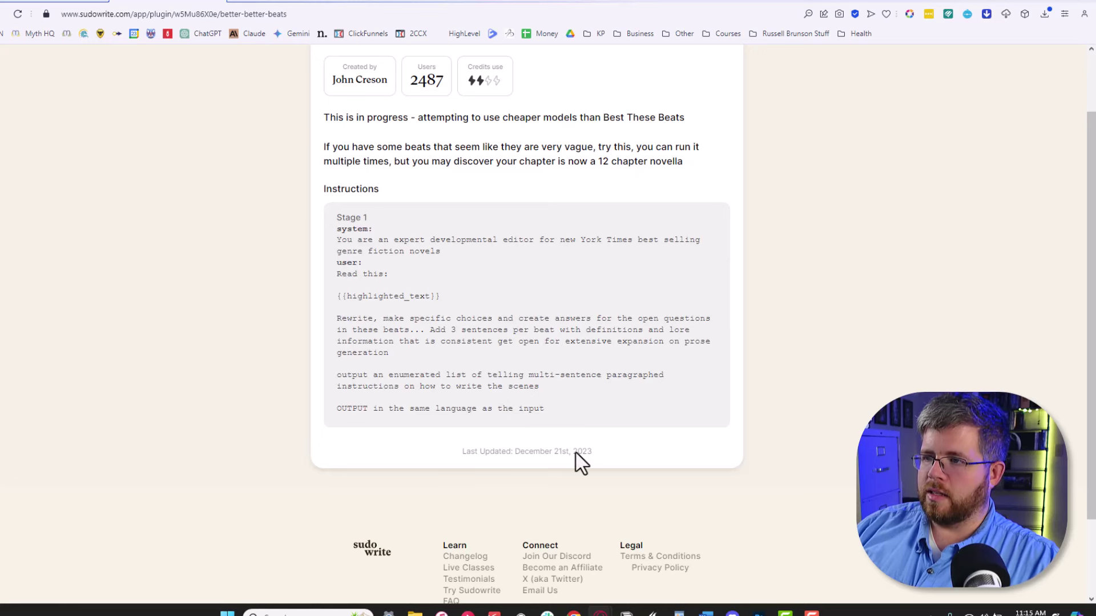
scroll(568, 434, "up", 3)
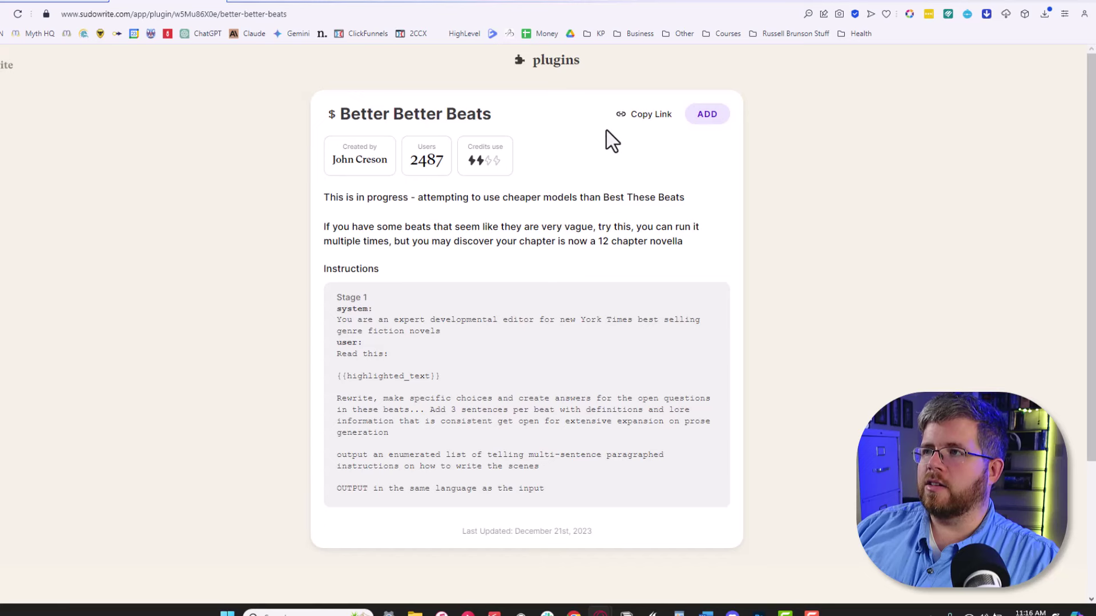
left_click(707, 115)
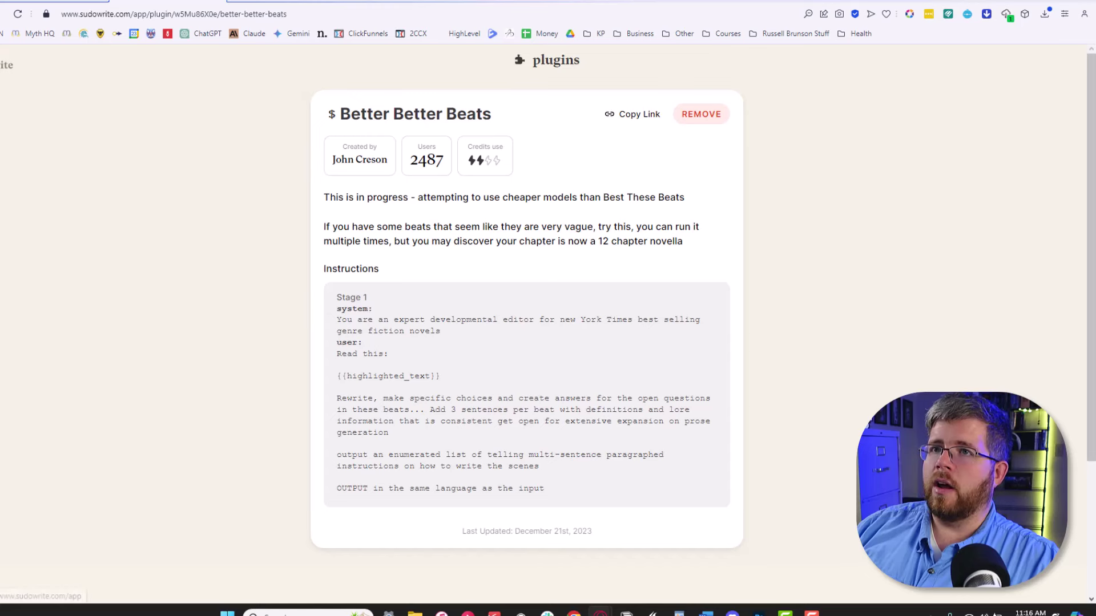
left_click(536, 63)
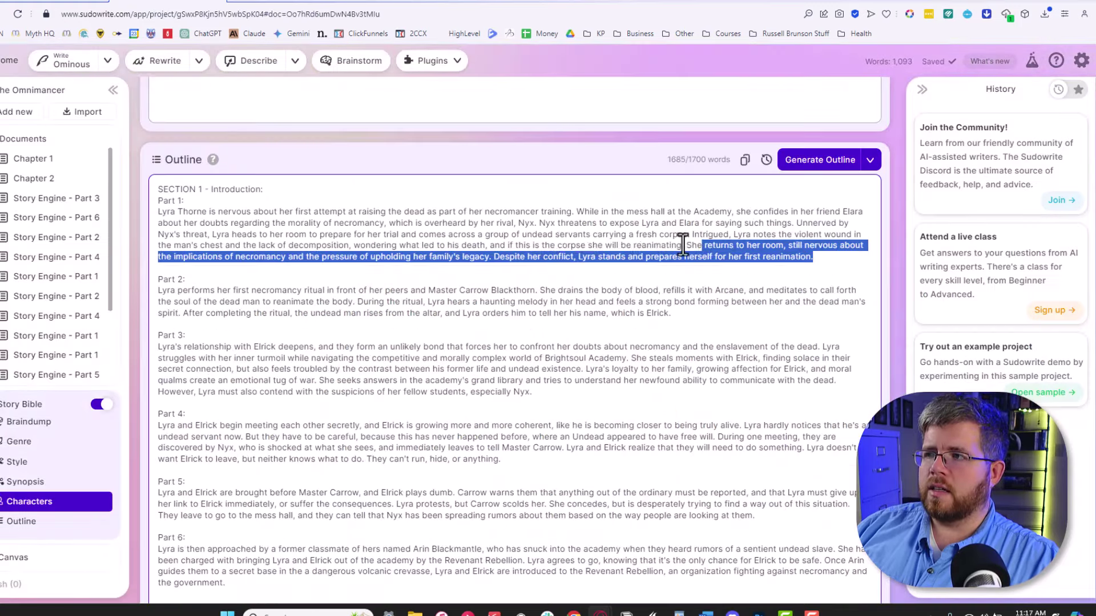
Step: Paste the Part 1 outline paragraph into the Beats box, then delete that beats text
left_click_drag(683, 246, 135, 213)
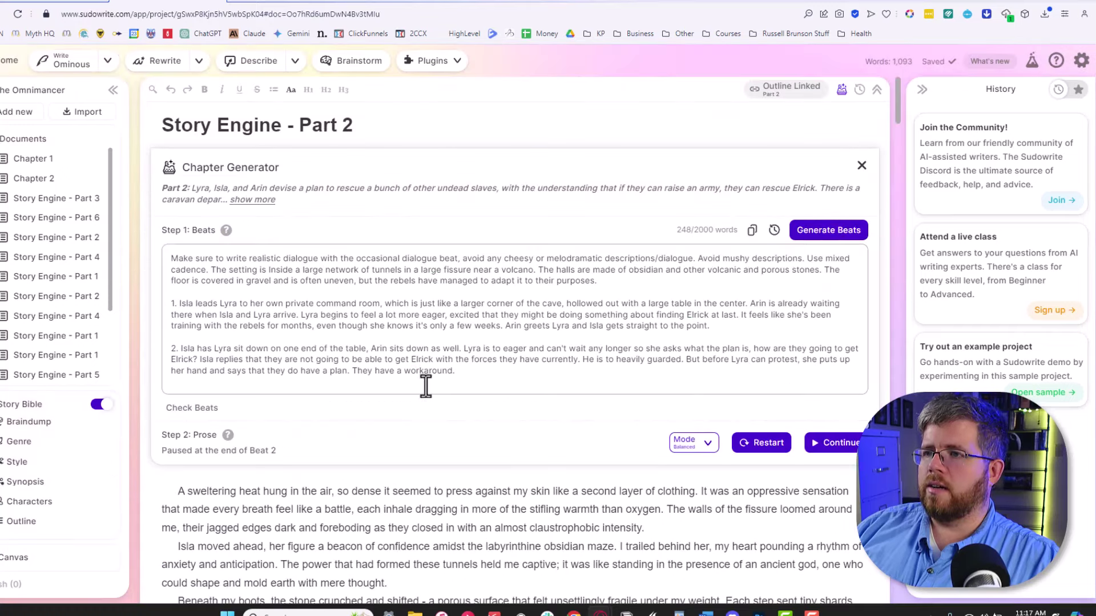
key("ctrl+a")
key("ctrl+v")
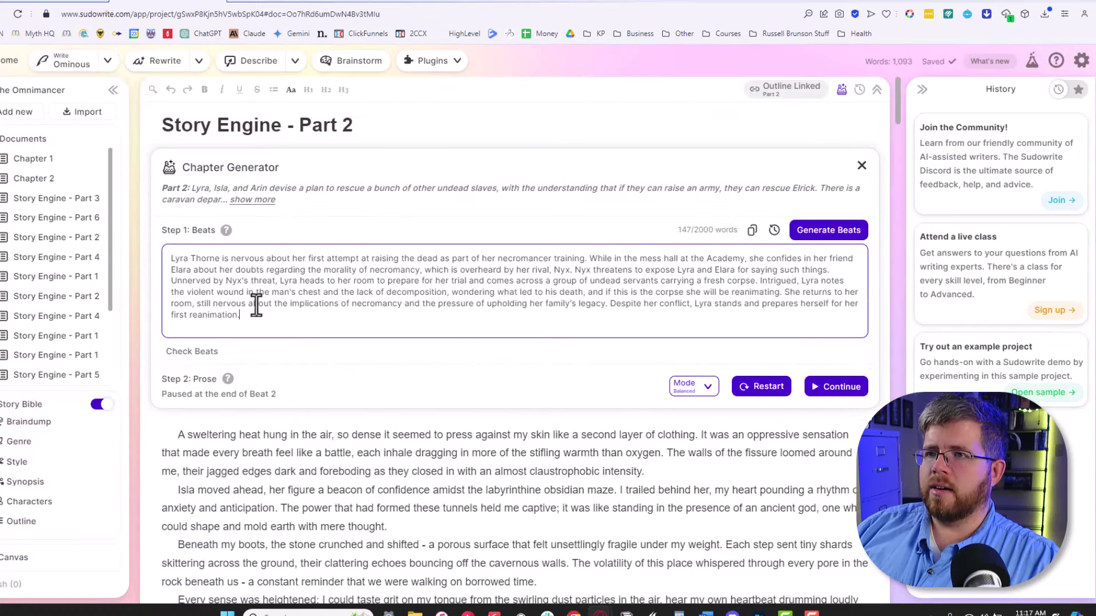
left_click_drag(257, 316, 128, 252)
left_click(507, 305)
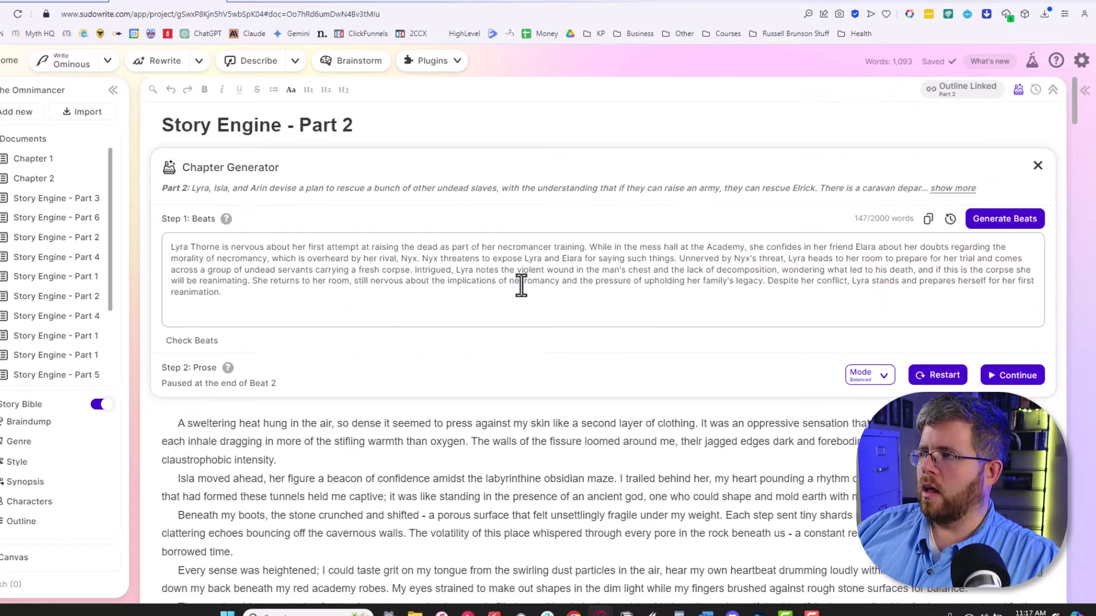
left_click_drag(237, 301, 164, 244)
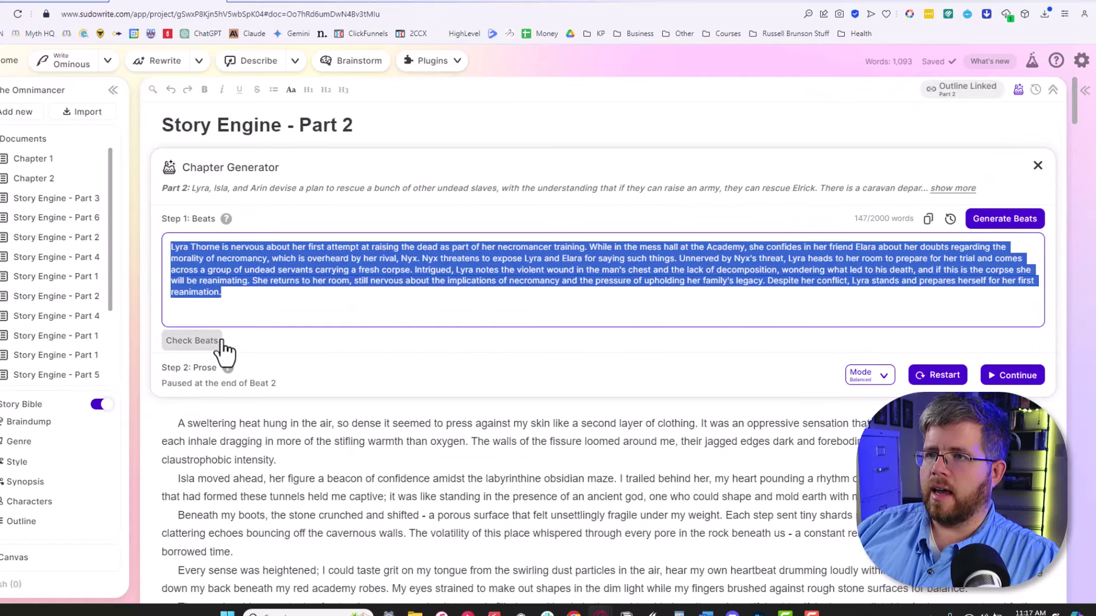
key("Delete")
Step: Paste the Lyra Thorne summary on new lines above the chapter prose and select it
left_click(174, 376)
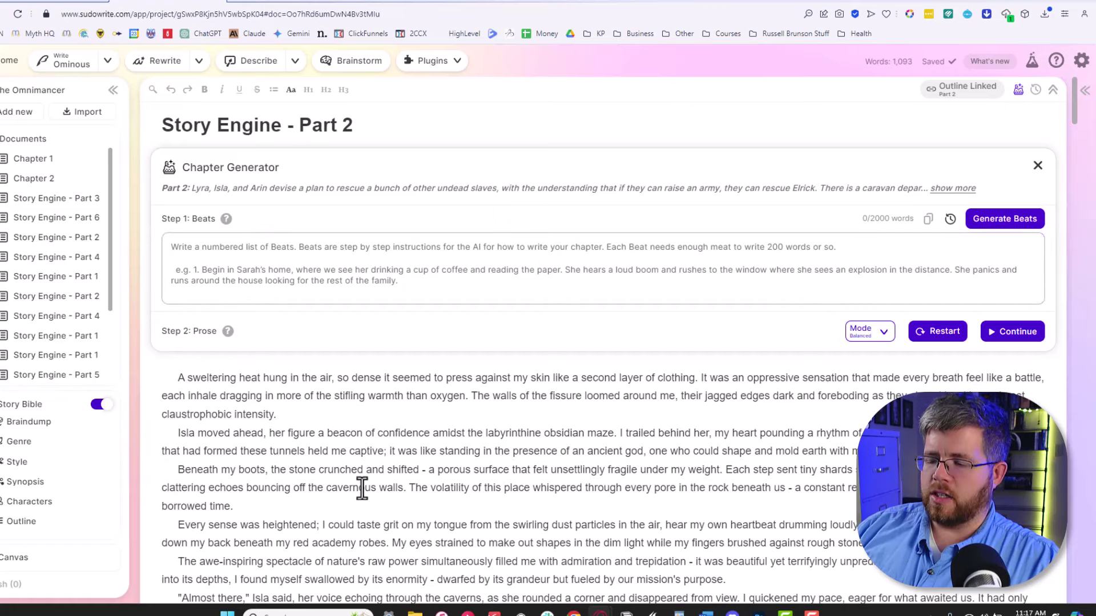
key("Return")
key("Return")
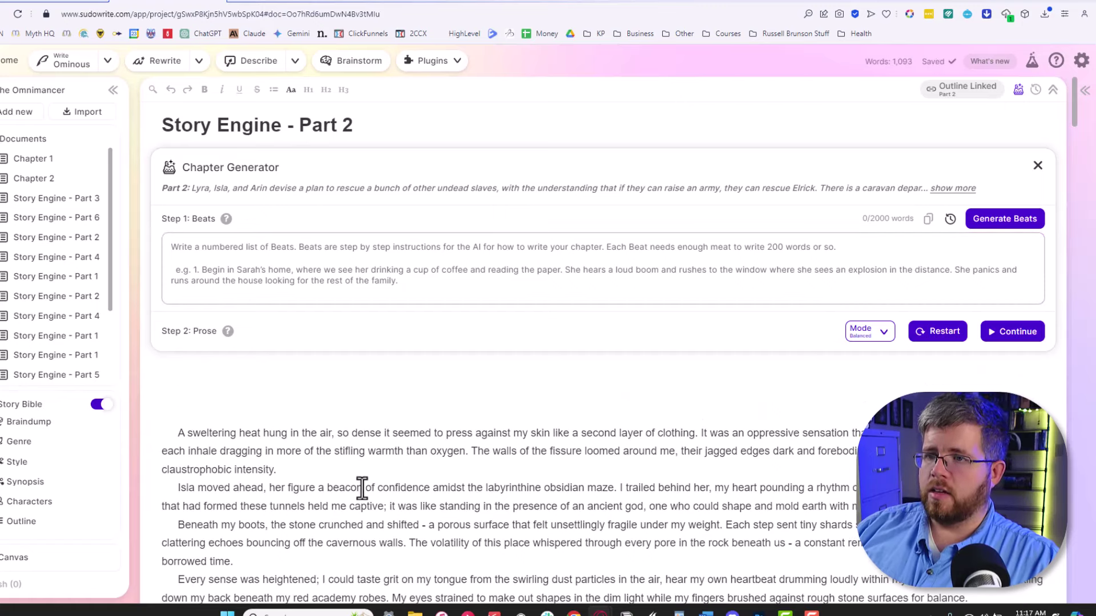
key("ctrl+v")
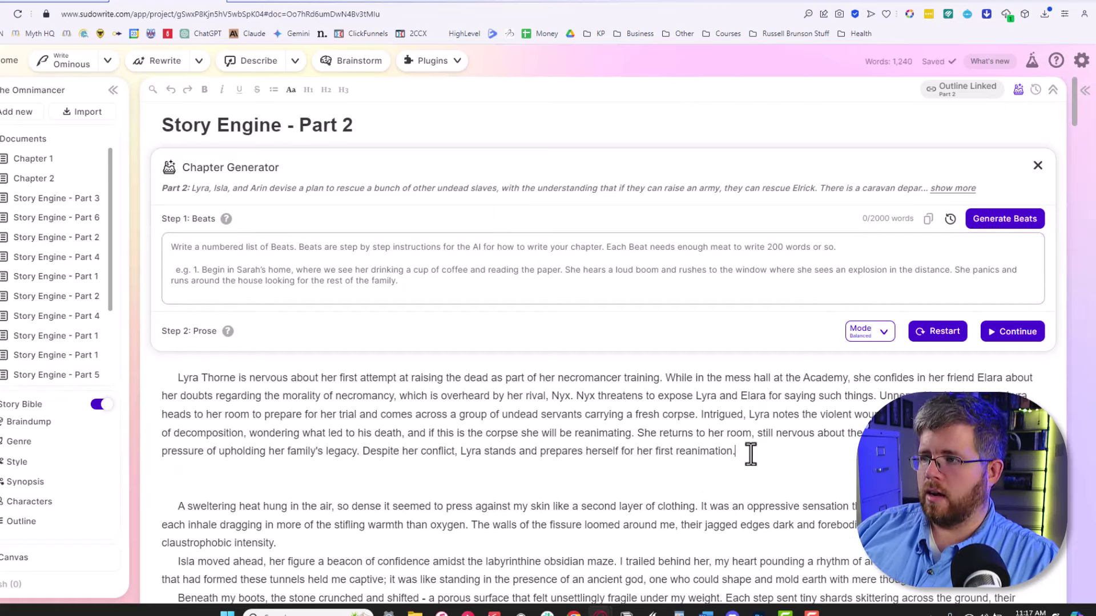
left_click_drag(749, 454, 140, 379)
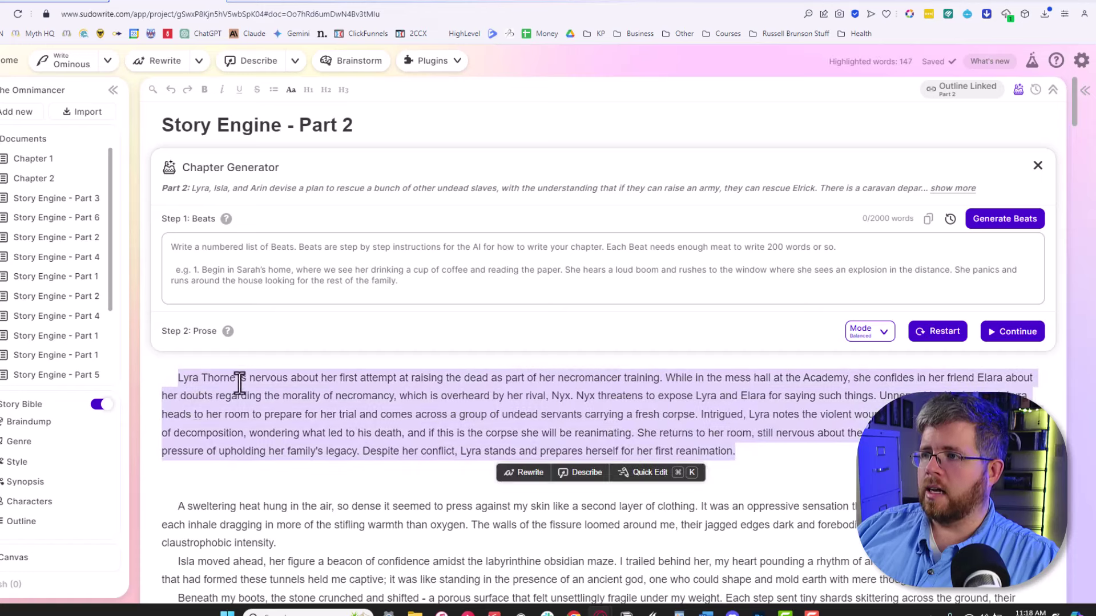
Step: Run Better Better Beats on the Lyra Thorne summary and copy its six beats from History
left_click(458, 61)
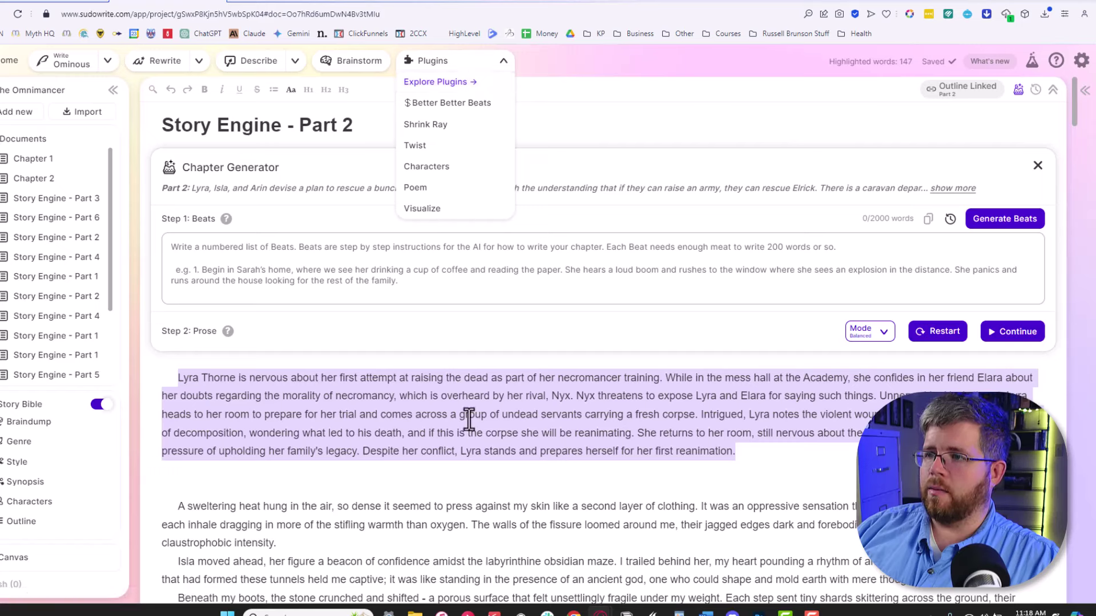
left_click(482, 103)
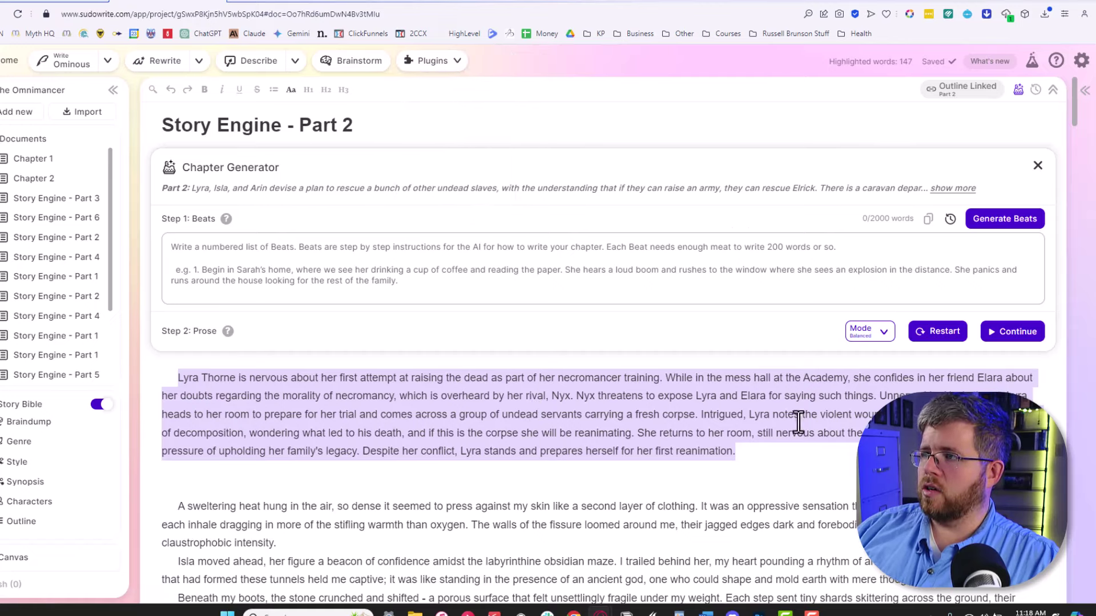
scroll(991, 318, "down", 3)
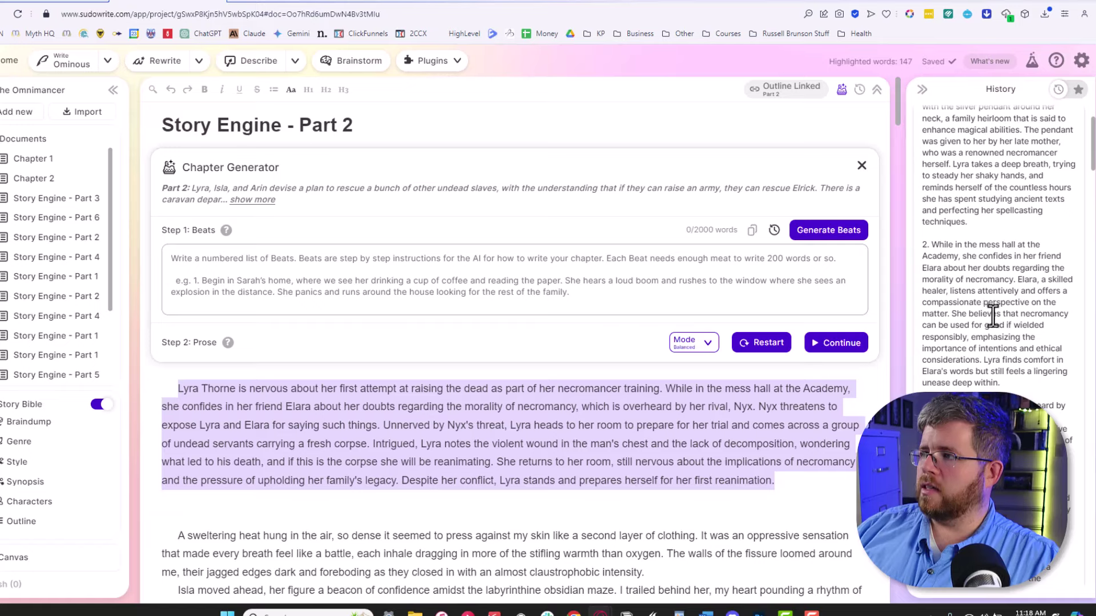
scroll(990, 318, "down", 10)
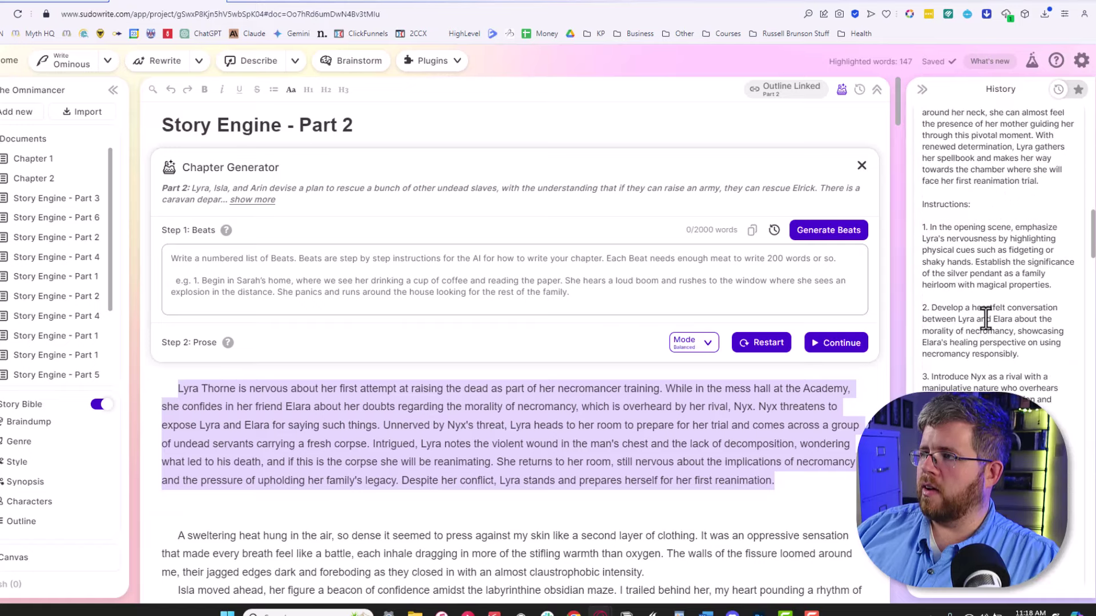
scroll(952, 313, "down", 5)
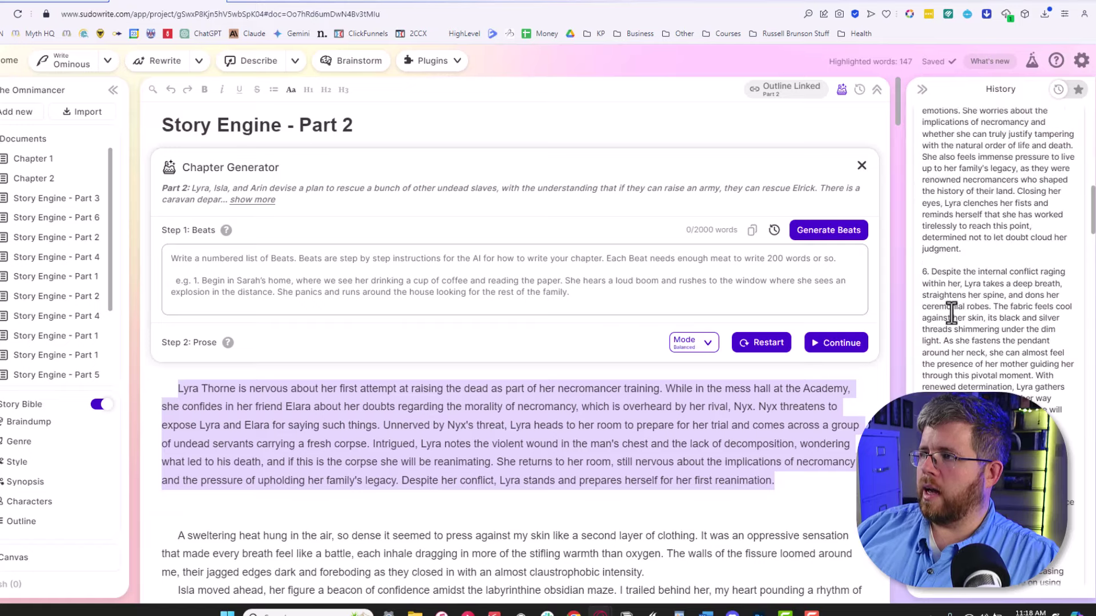
scroll(952, 314, "down", 5)
scroll(952, 317, "up", 15)
left_click_drag(924, 257, 971, 445)
Step: Paste the six generated beats into the empty Step 1 Beats box and review them
left_click(293, 306)
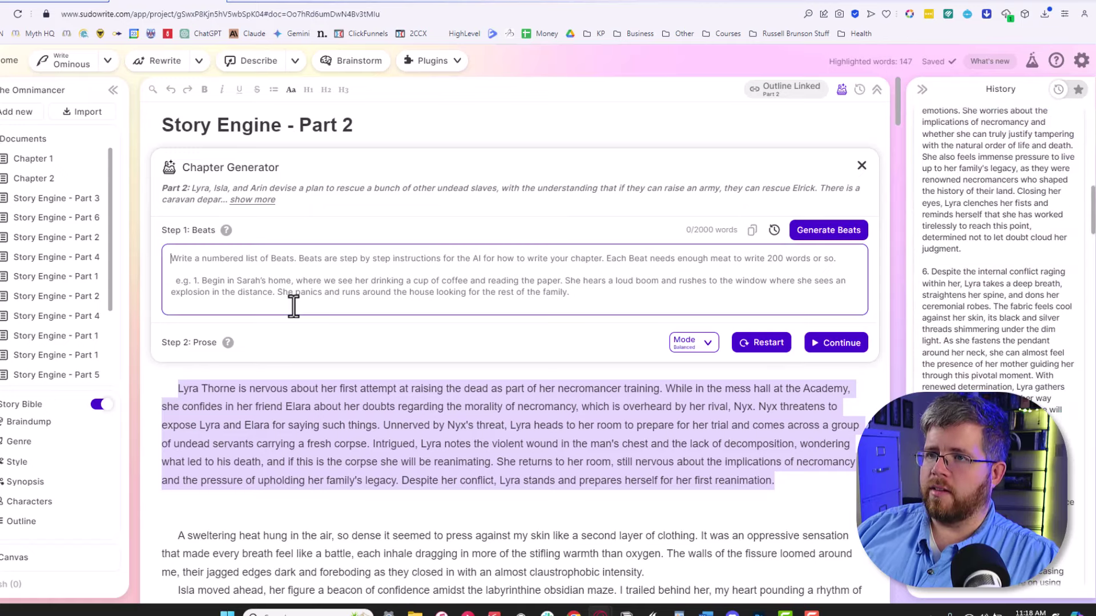
key("ctrl+v")
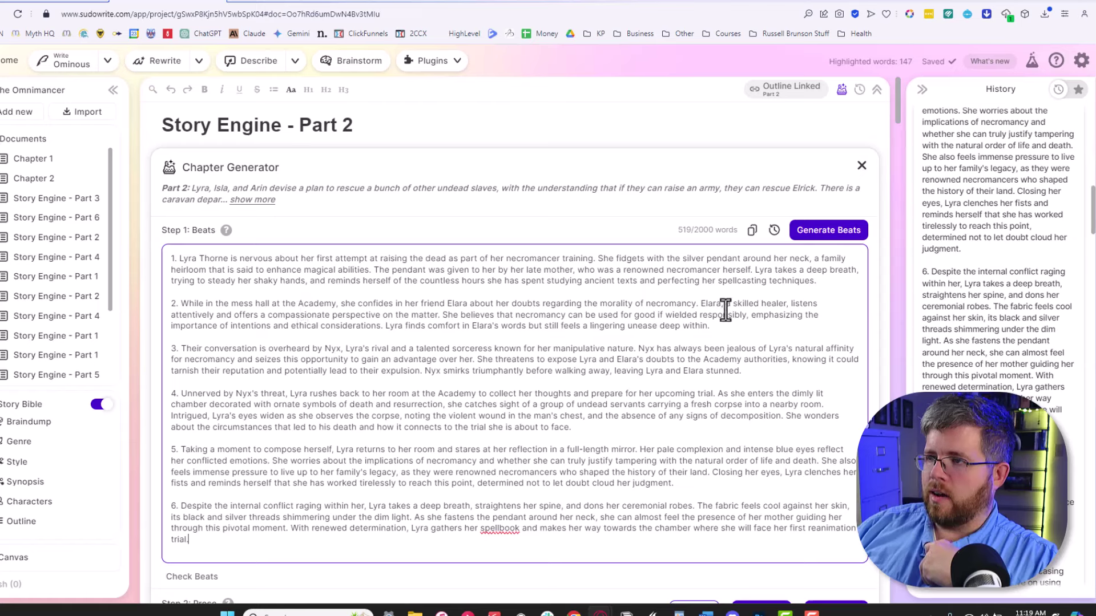
scroll(349, 417, "down", 2)
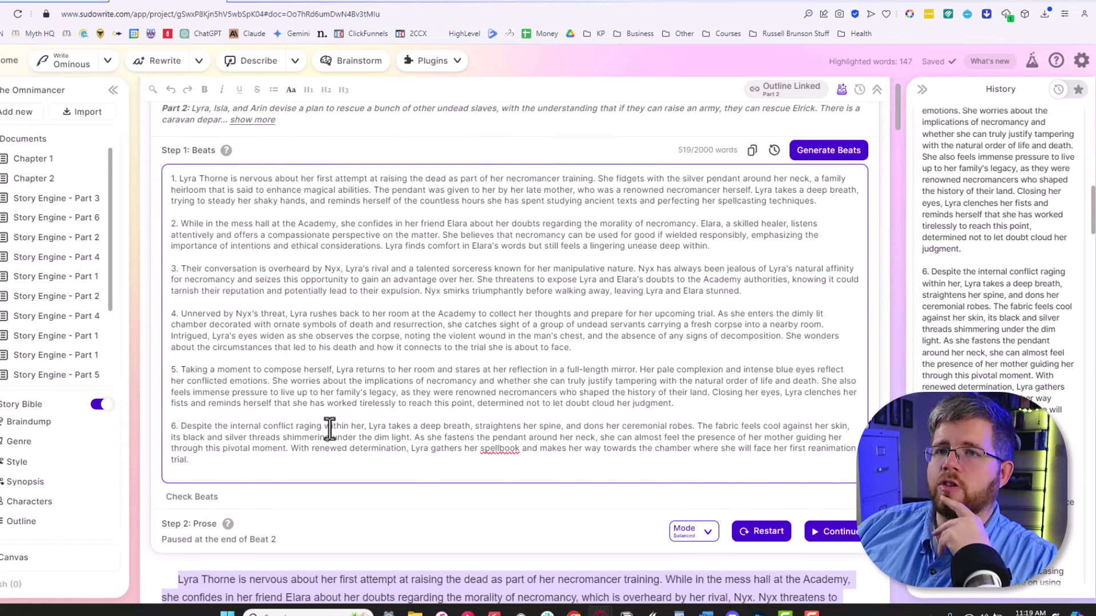
scroll(329, 429, "up", 2)
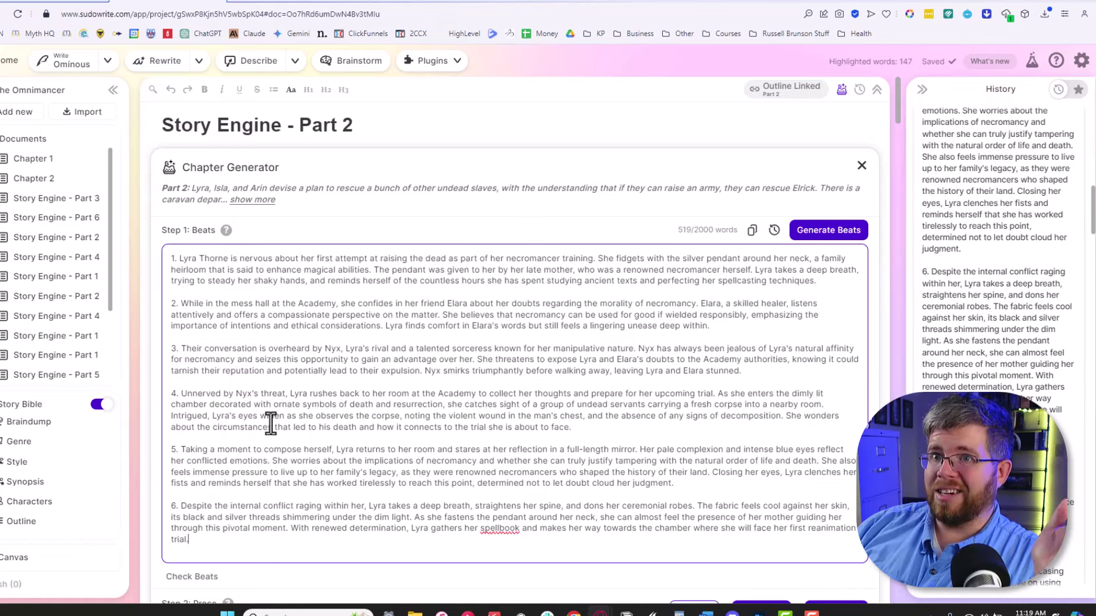
scroll(508, 344, "down", 3)
scroll(505, 343, "up", 3)
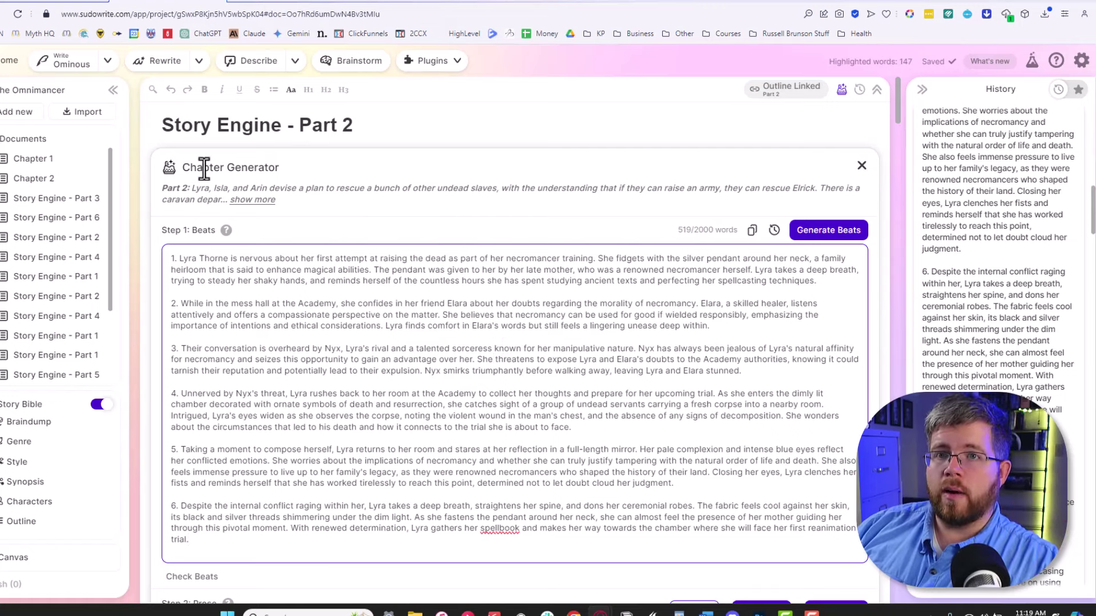
scroll(508, 414, "down", 4)
scroll(509, 416, "up", 3)
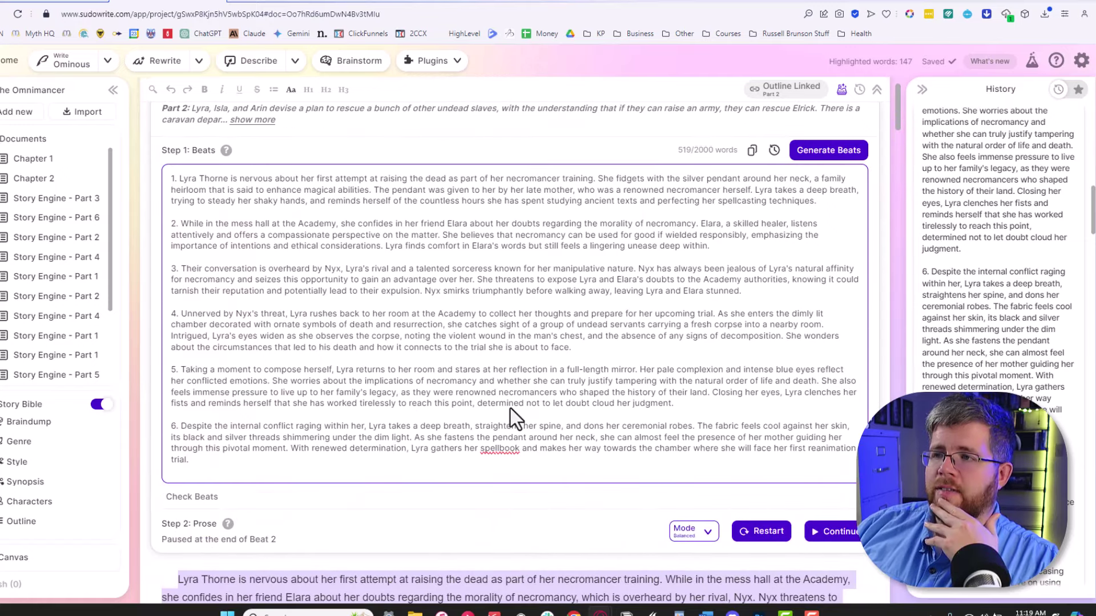
scroll(399, 412, "up", 1)
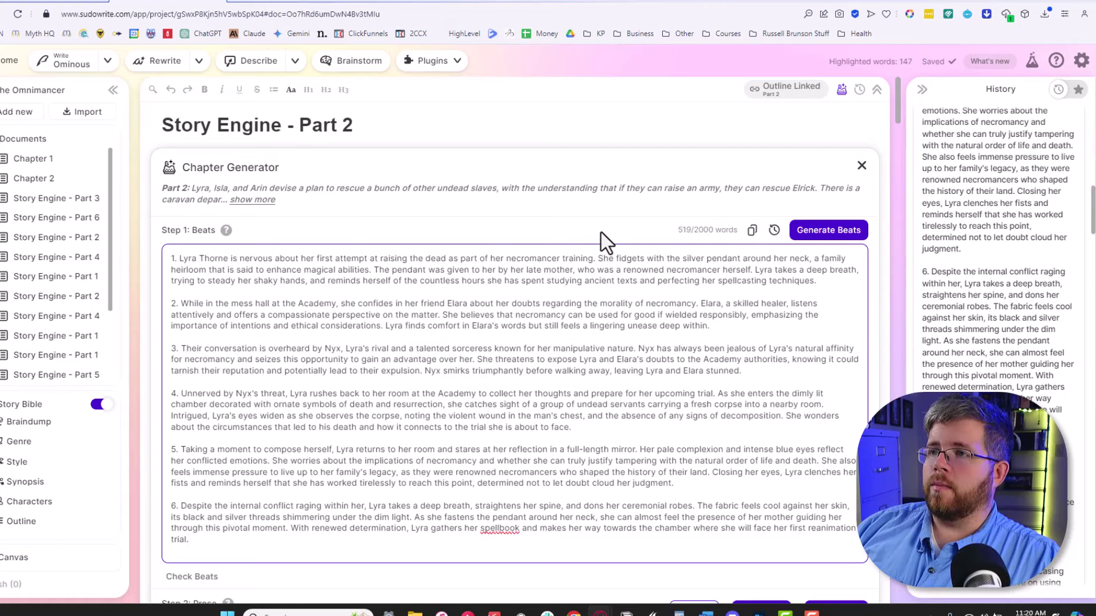
Step: Add Brutal Honesty Bot, Distinct Dialogue Rewrite, Remove Chaff and Rewrite - Sensory-rich Enhancement from the plugin directory
left_click(426, 63)
left_click(433, 82)
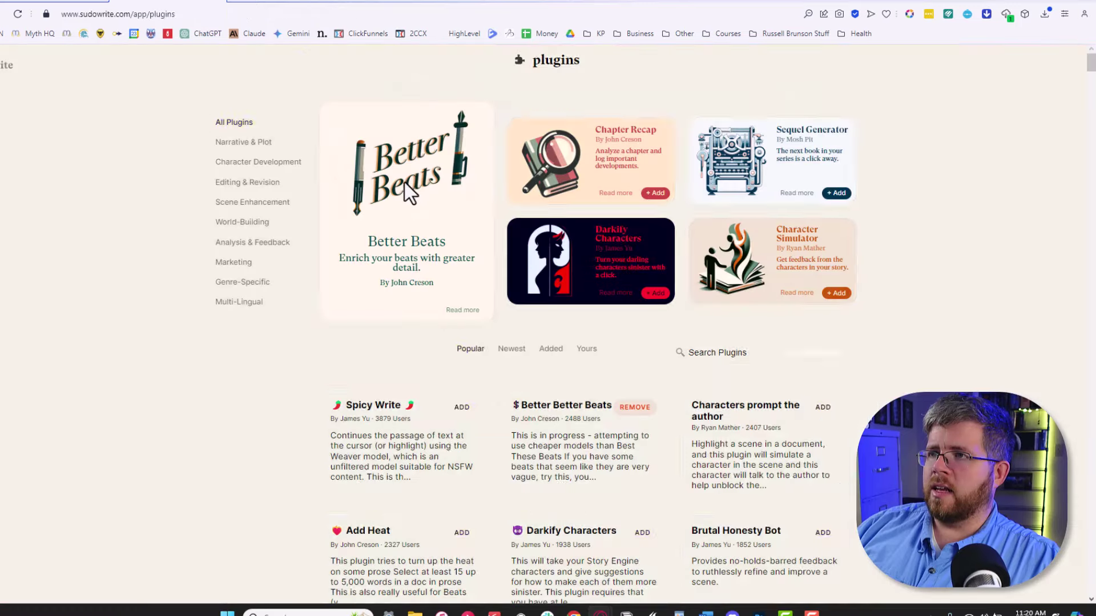
scroll(416, 477, "down", 4)
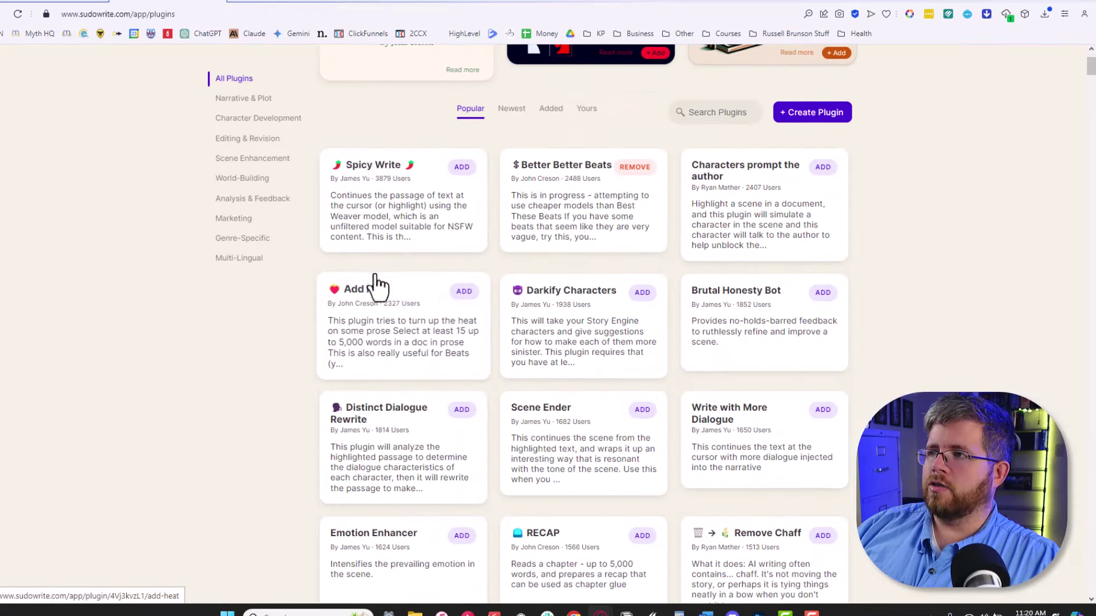
left_click(822, 292)
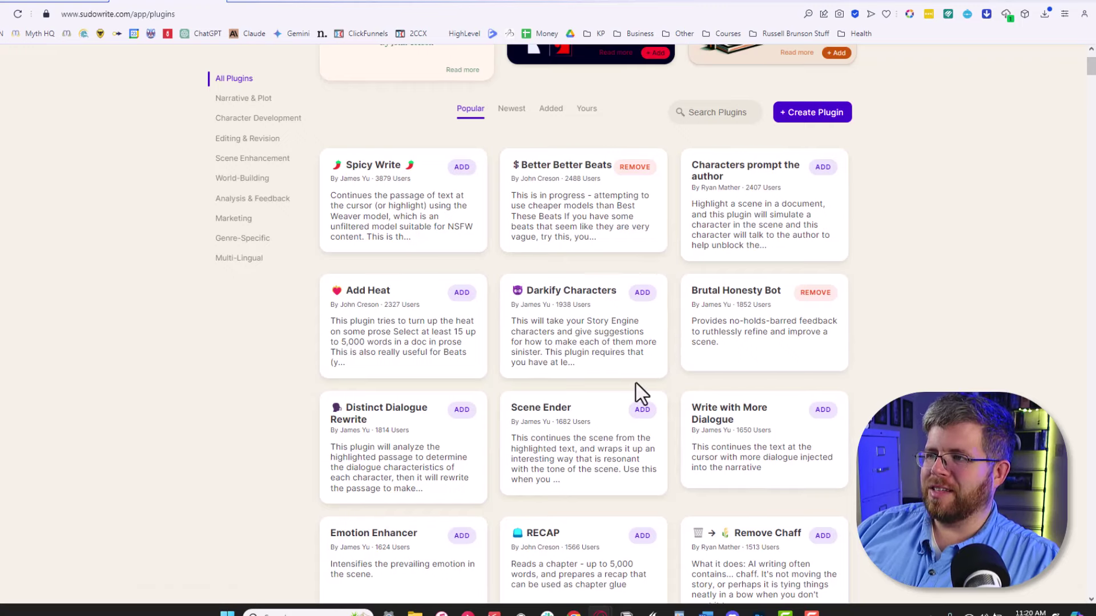
left_click(466, 416)
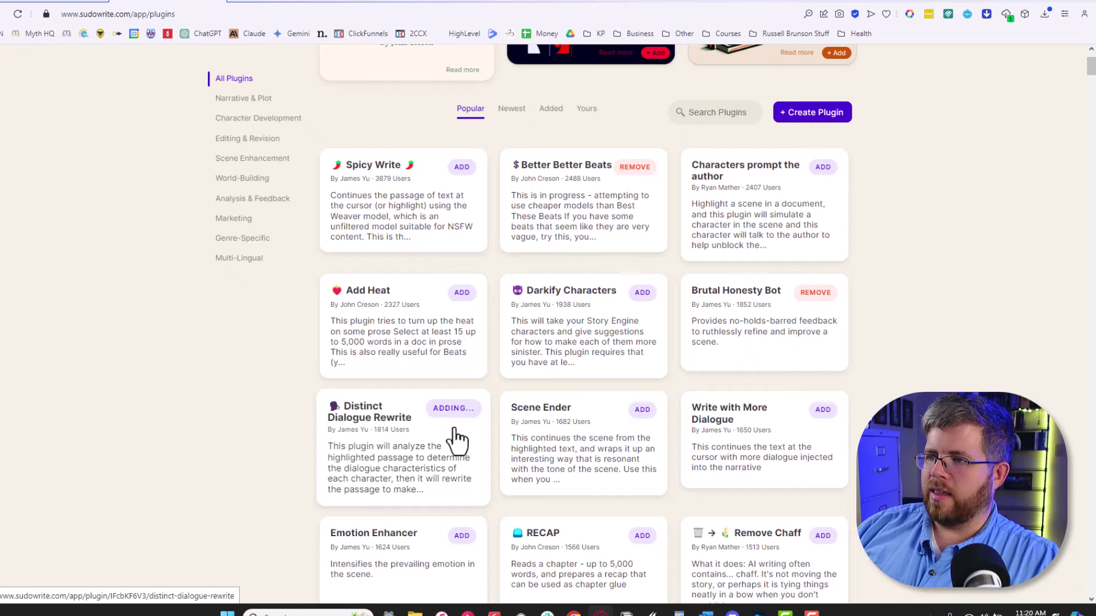
scroll(625, 463, "down", 1)
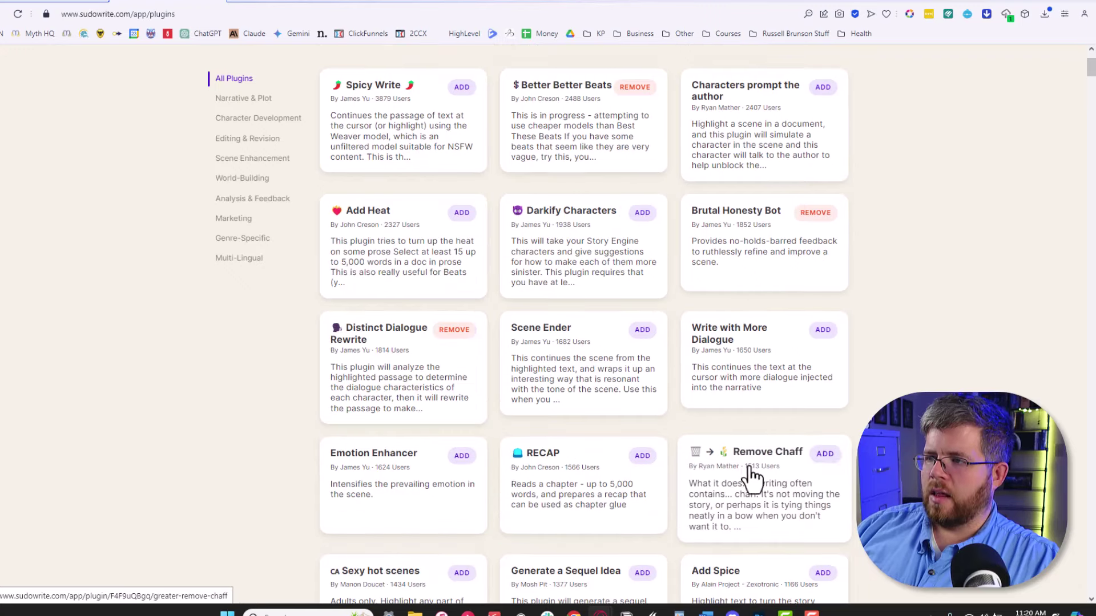
left_click(824, 456)
scroll(793, 534, "down", 1)
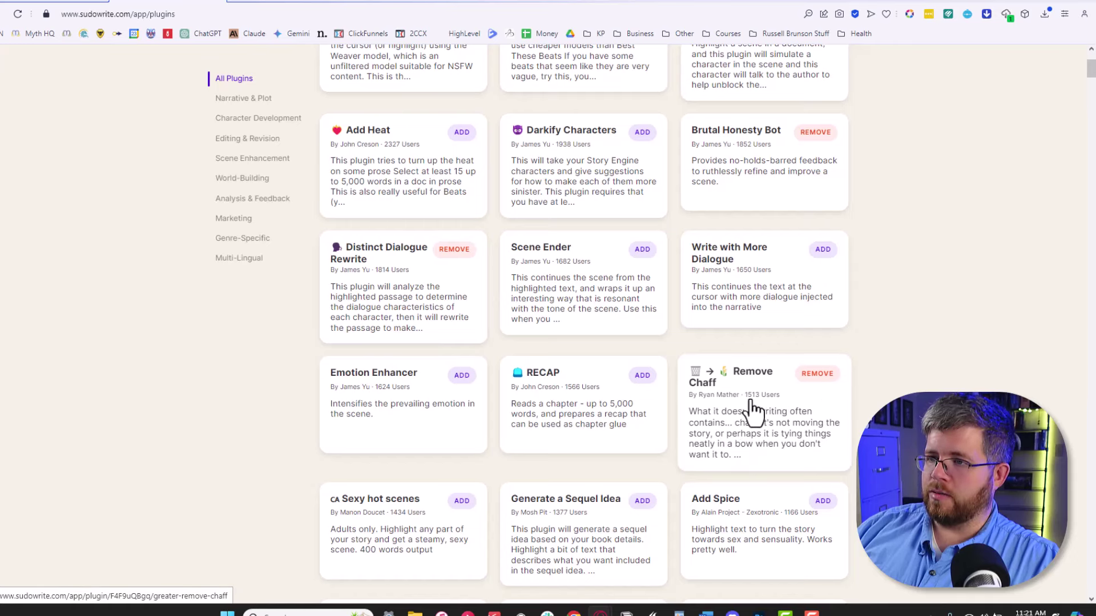
scroll(748, 413, "down", 5)
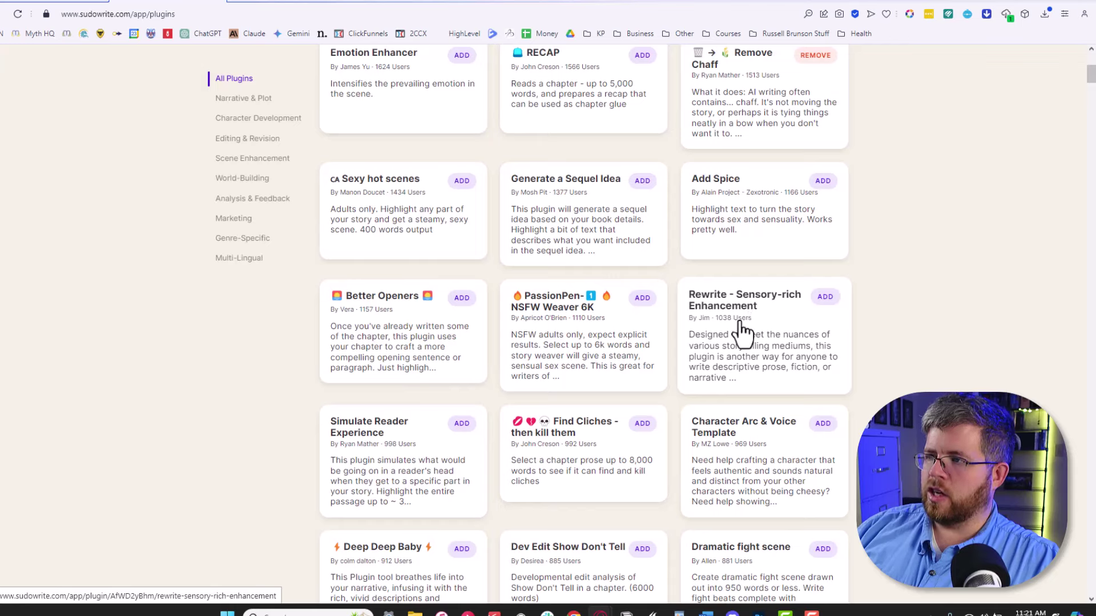
left_click(820, 298)
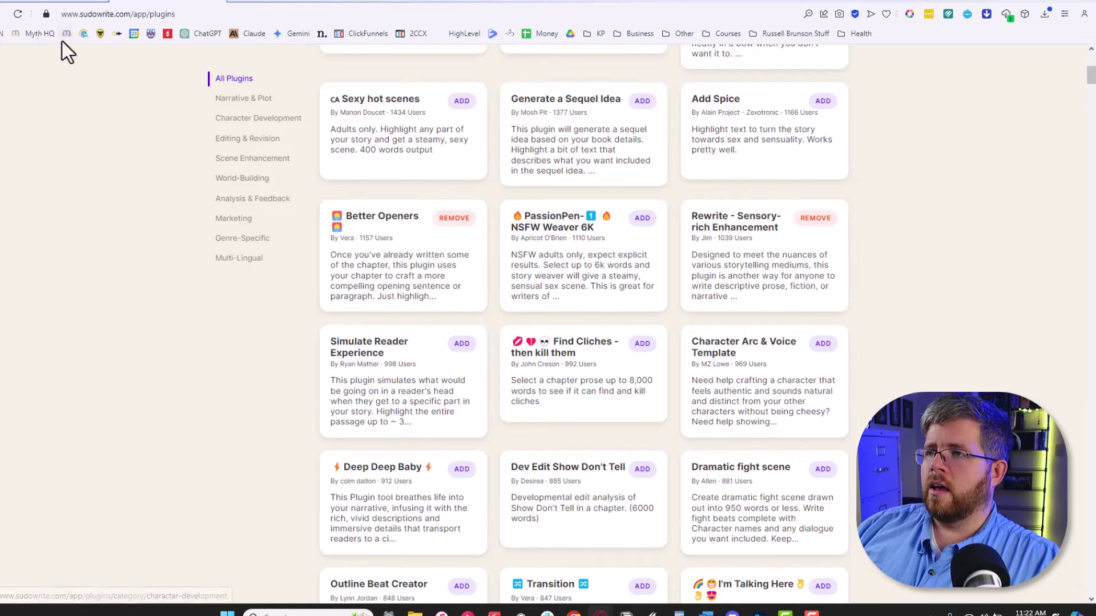
scroll(582, 319, "up", 2)
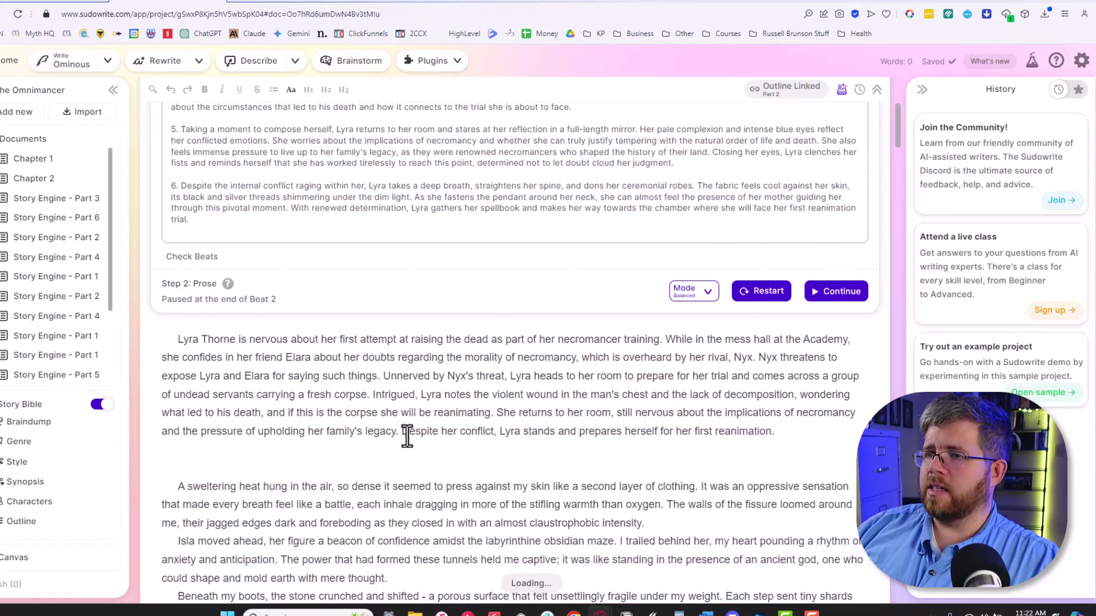
Step: Select the chapter prose and run Brutal Honesty Bot on it for a critique
left_click(433, 60)
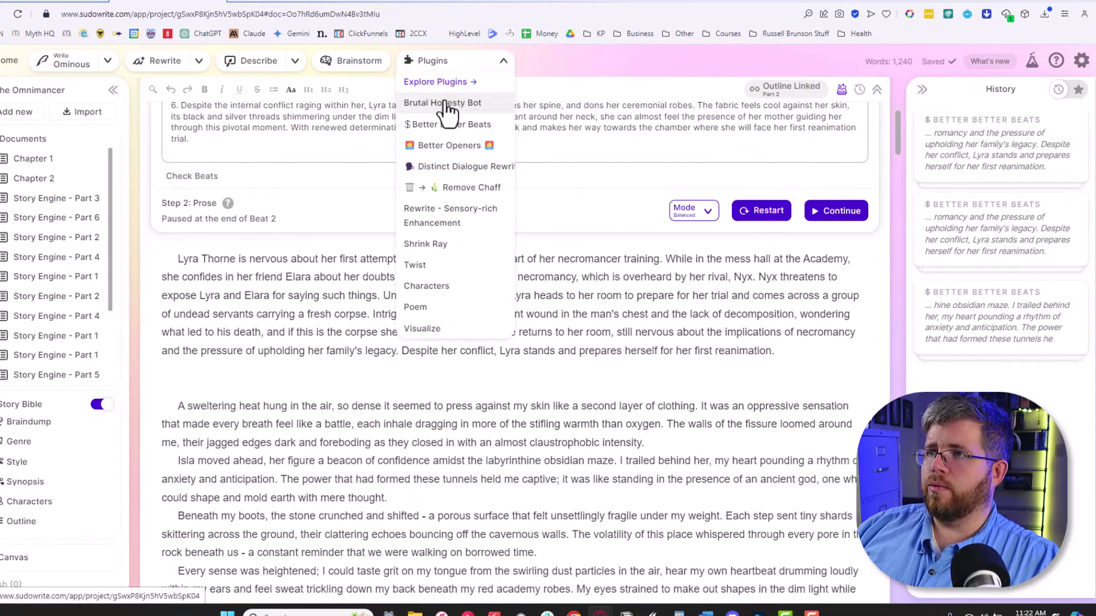
left_click(306, 387)
scroll(171, 431, "down", 4)
scroll(180, 273, "up", 5)
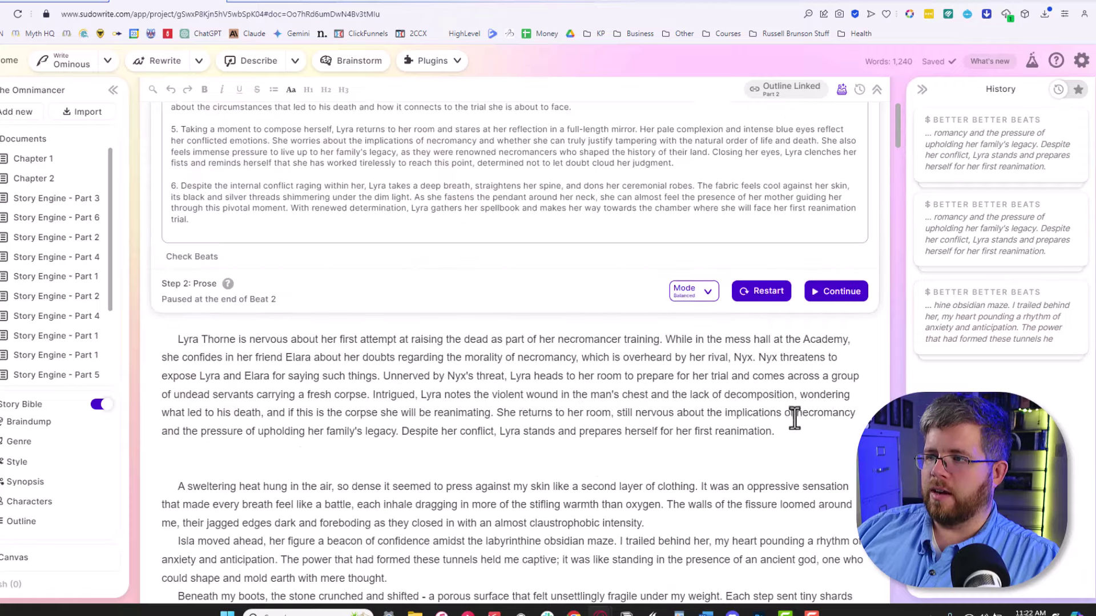
left_click_drag(183, 474, 386, 482)
scroll(553, 496, "down", 7)
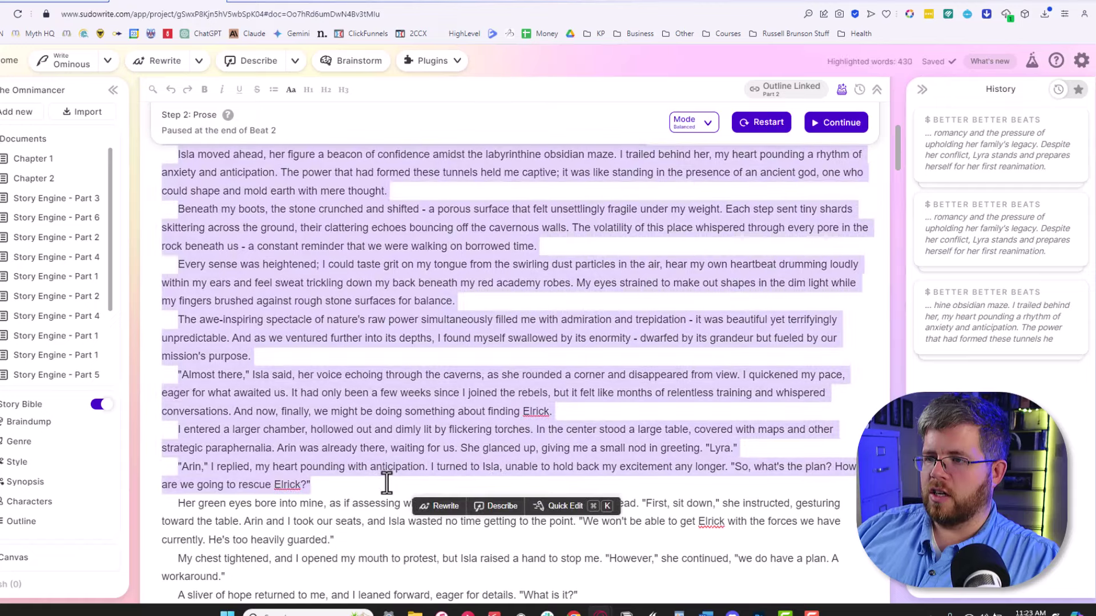
scroll(457, 97, "up", 4)
left_click(457, 64)
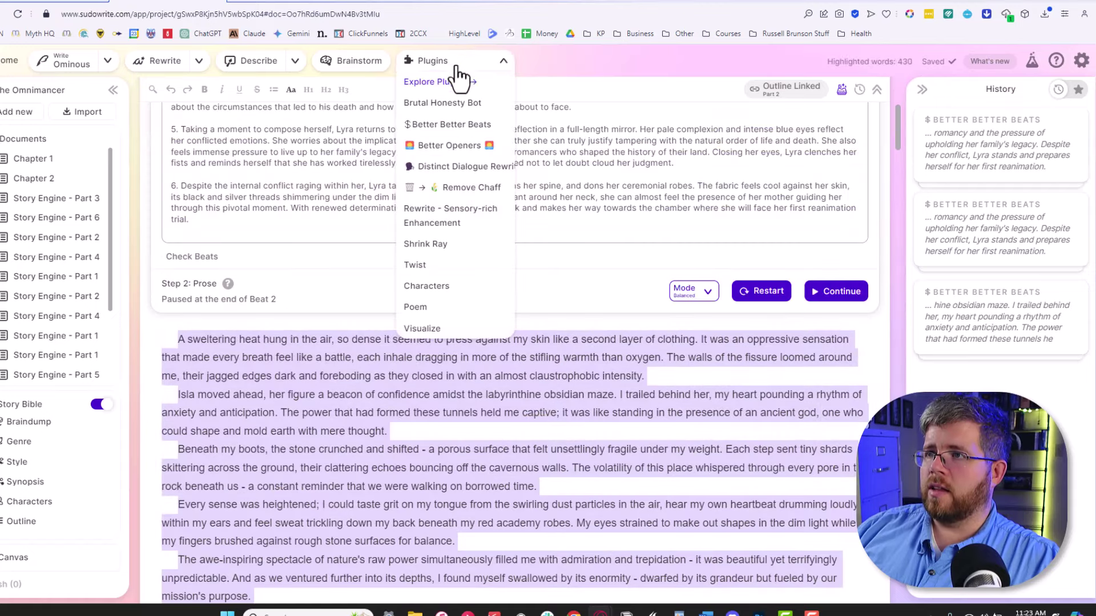
left_click(451, 106)
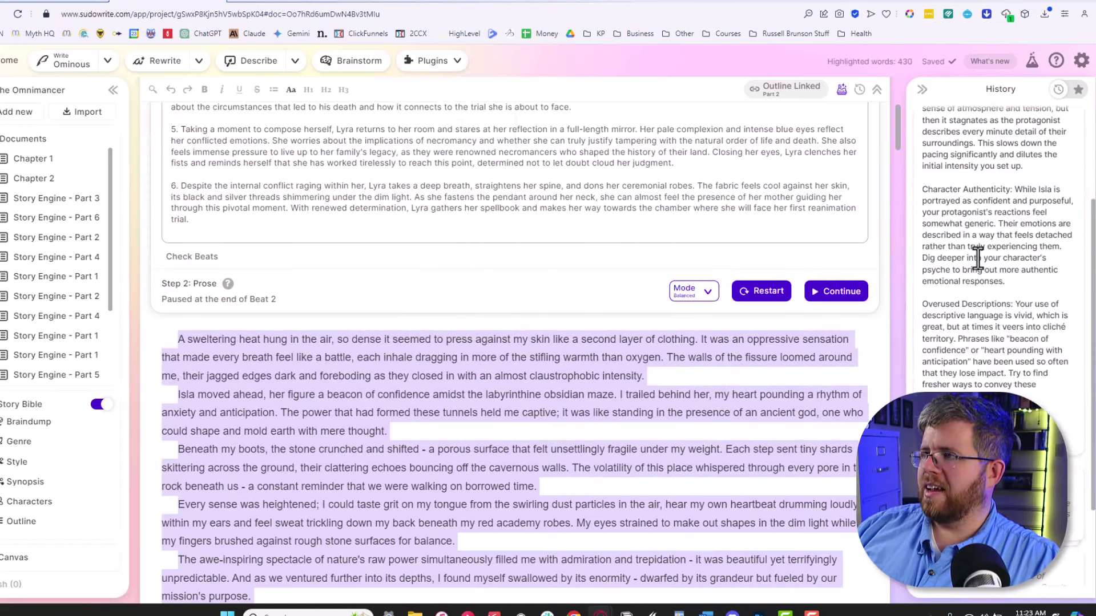
scroll(990, 291, "down", 2)
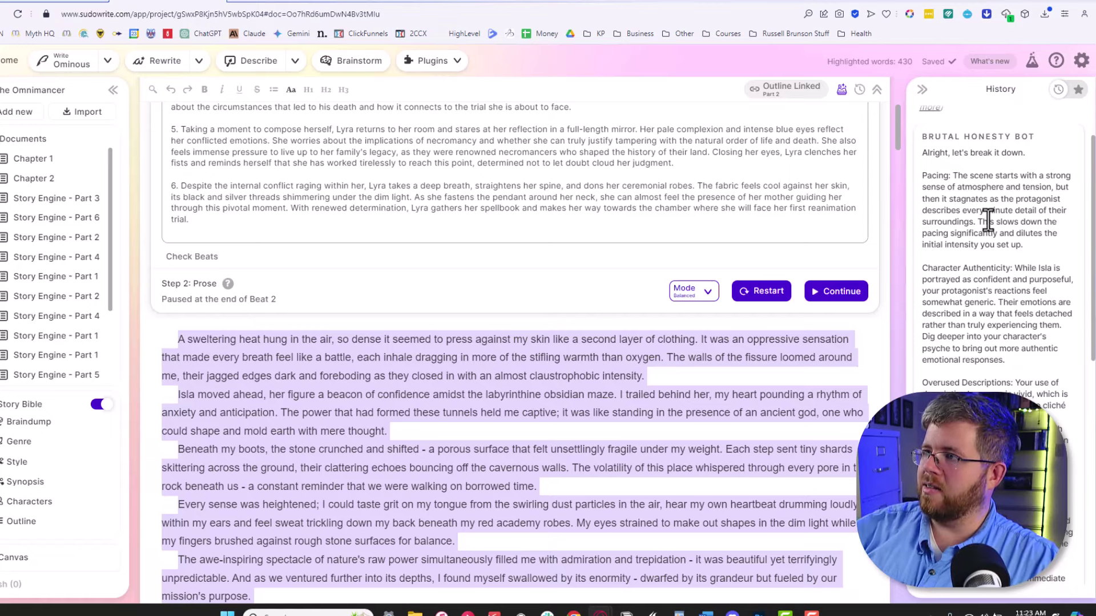
scroll(987, 220, "down", 2)
scroll(660, 328, "down", 3)
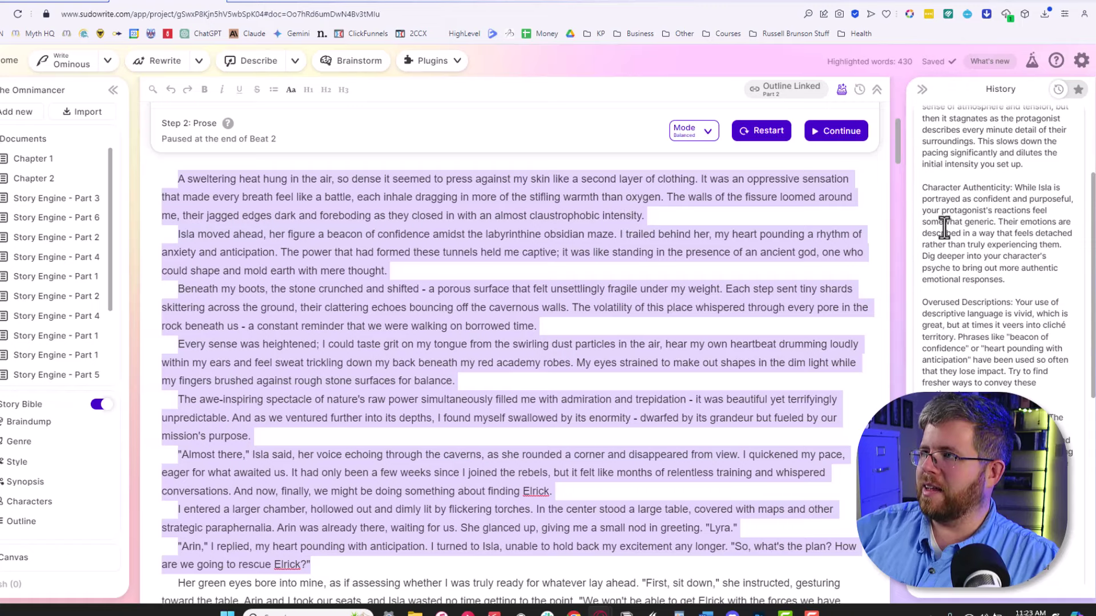
scroll(962, 231, "up", 3)
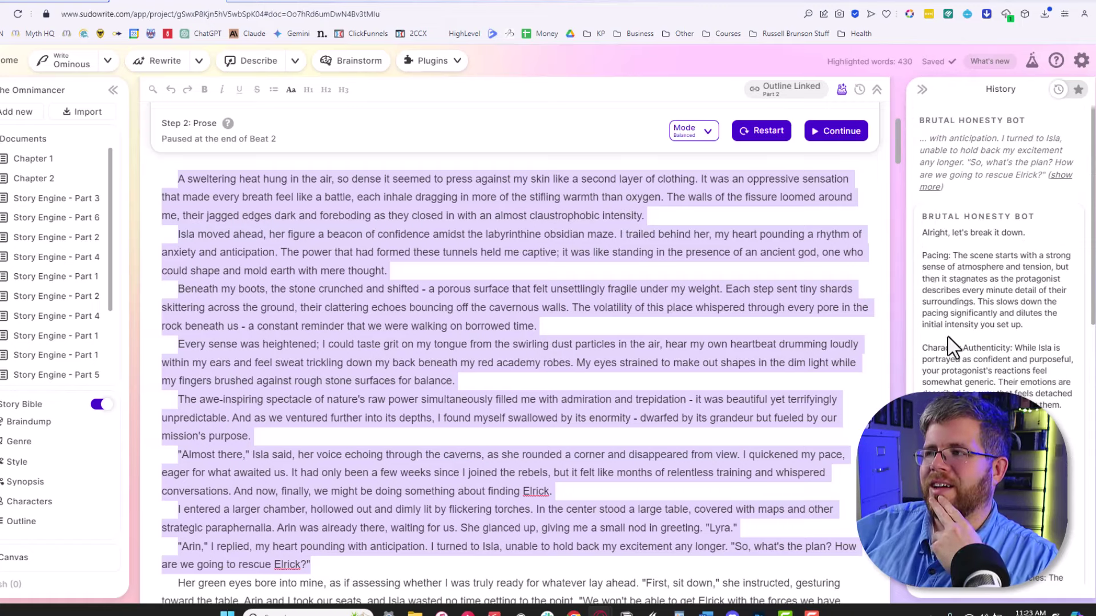
scroll(998, 285, "down", 3)
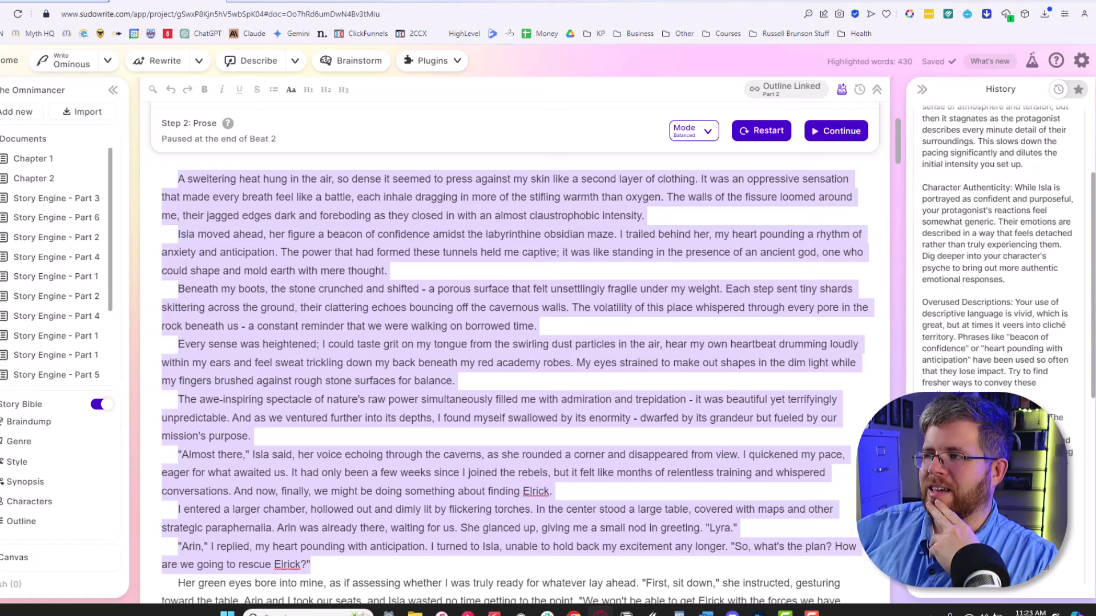
scroll(942, 298, "up", 2)
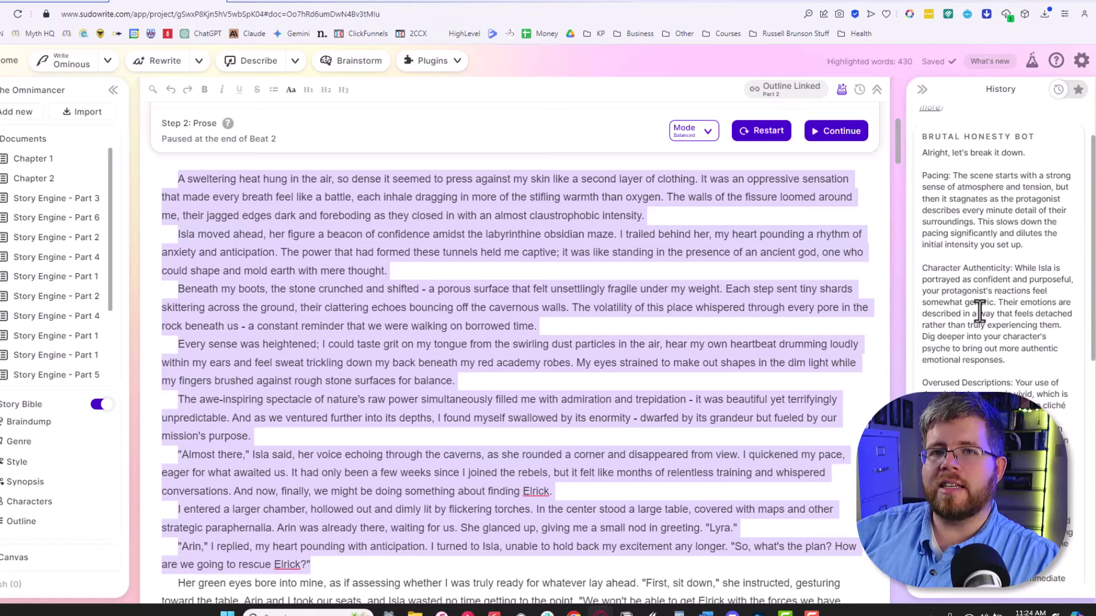
scroll(734, 372, "down", 3)
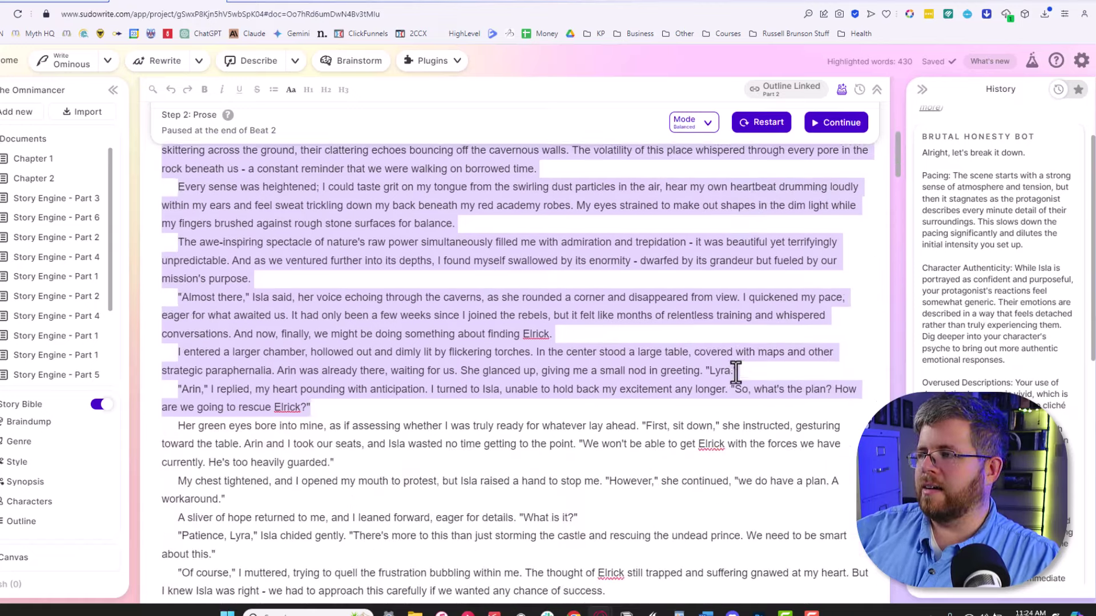
scroll(738, 365, "up", 2)
scroll(697, 431, "up", 4)
scroll(999, 286, "down", 5)
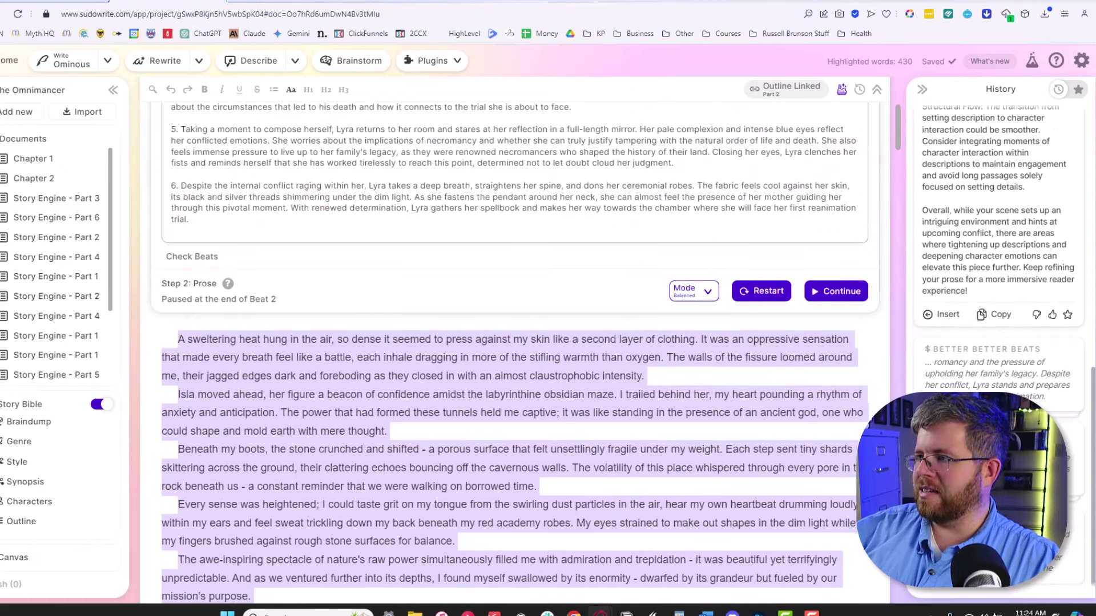
scroll(999, 285, "up", 5)
scroll(999, 257, "up", 2)
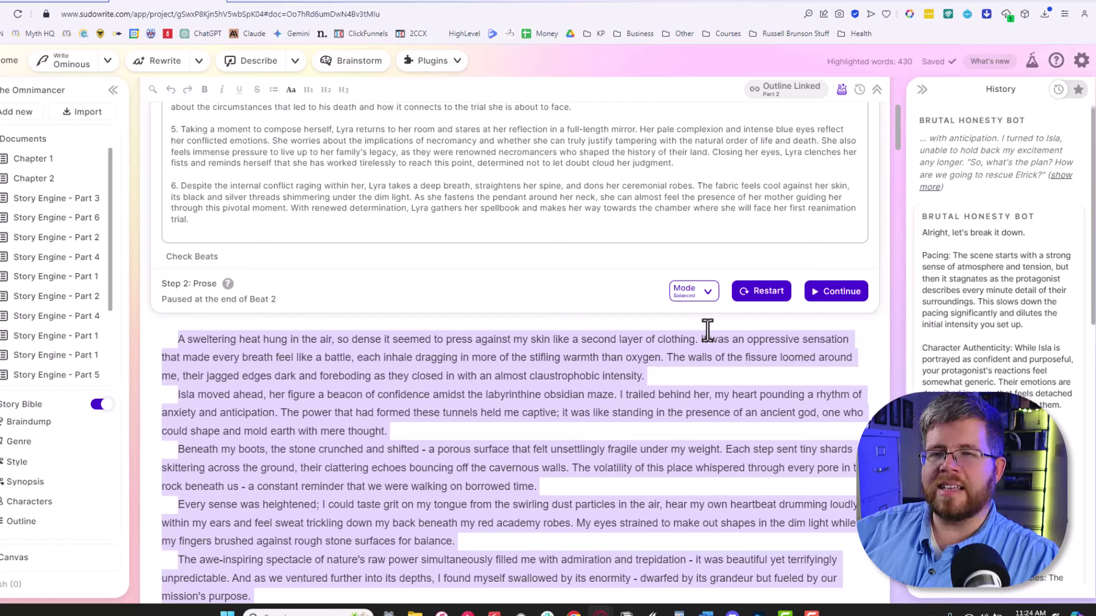
Step: Select the chapter's whole first paragraph and run Better Openers on it
left_click(650, 440)
scroll(617, 393, "down", 3)
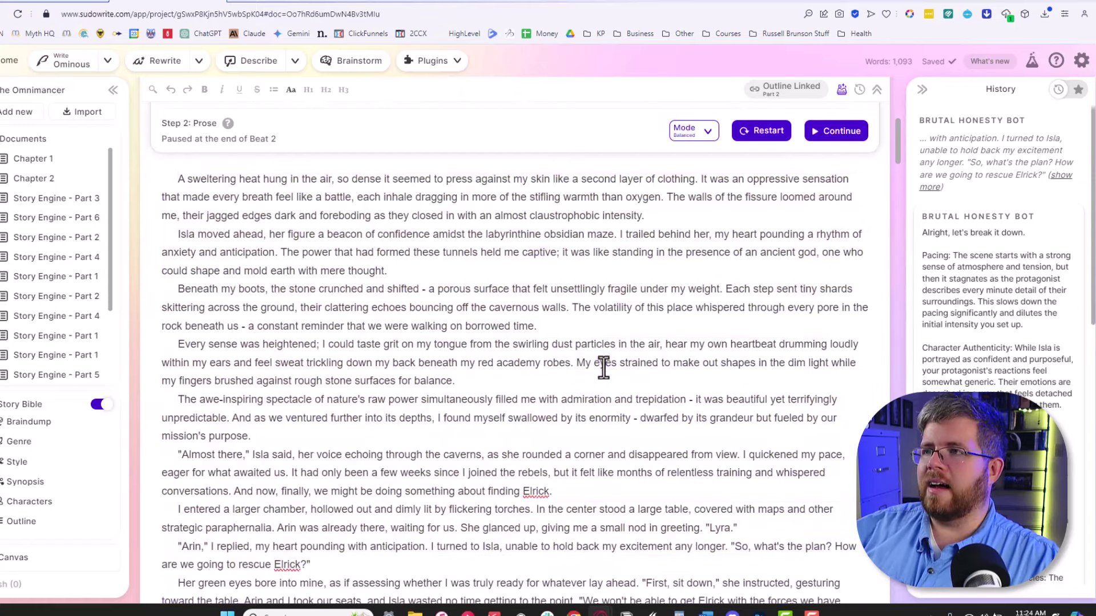
scroll(391, 344, "up", 3)
scroll(389, 345, "down", 3)
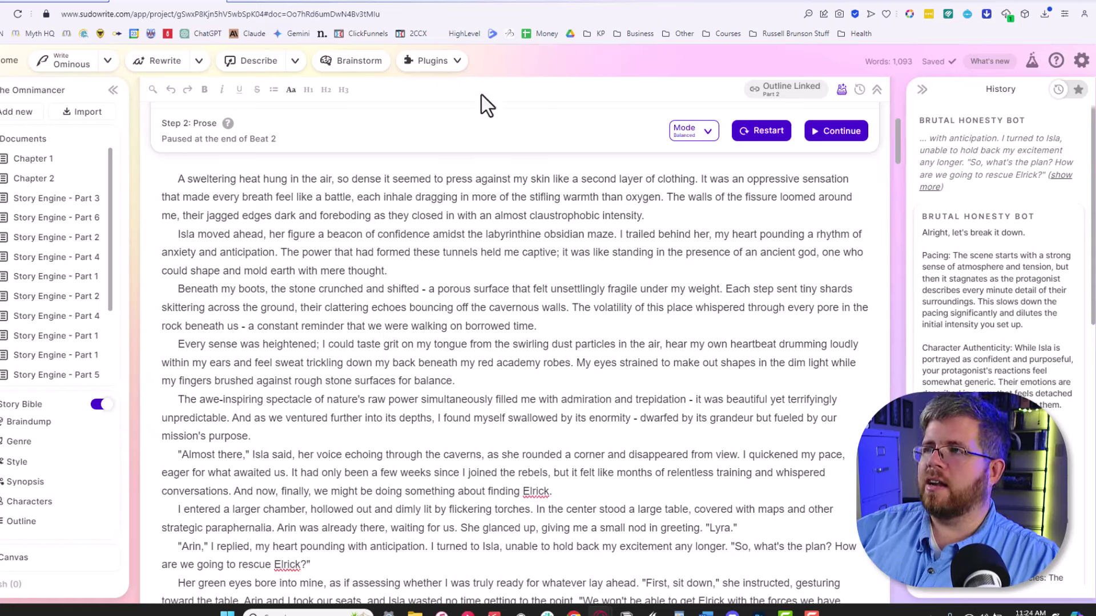
left_click(445, 62)
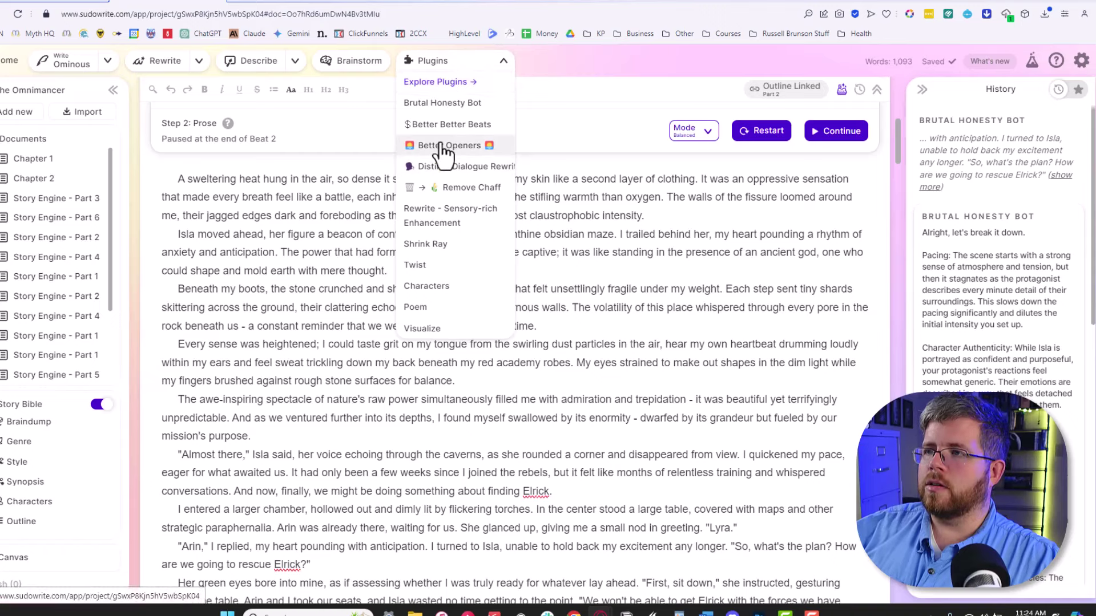
left_click(617, 197)
scroll(577, 284, "up", 3)
triple_click(598, 375)
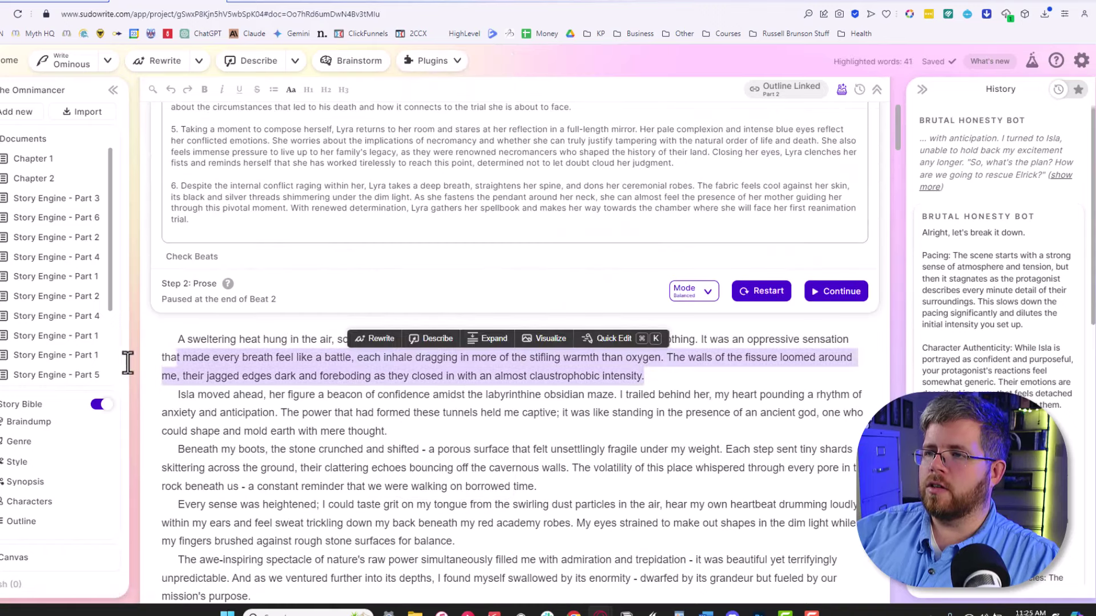
left_click(443, 63)
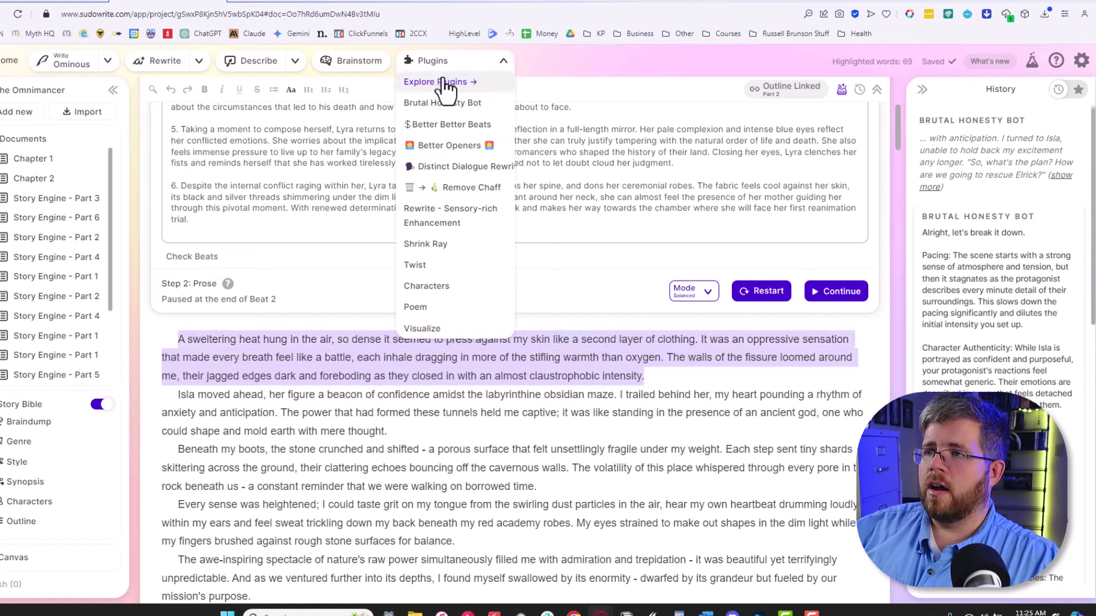
left_click(435, 153)
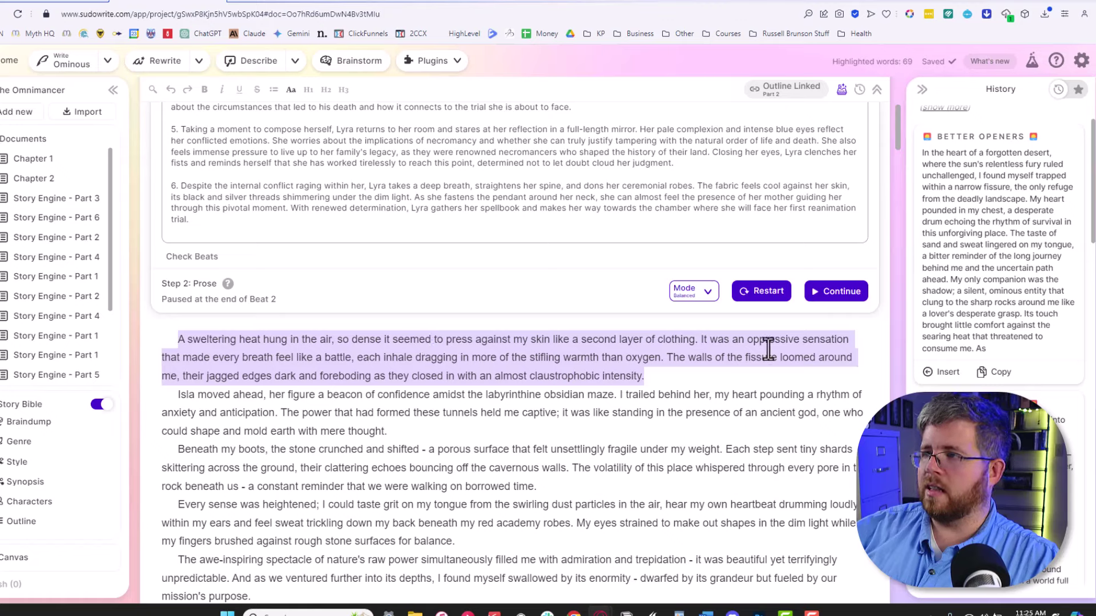
Step: Review the generated opener alternatives in History, including one starting "From the very moment I stepped…"
scroll(1008, 306, "down", 2)
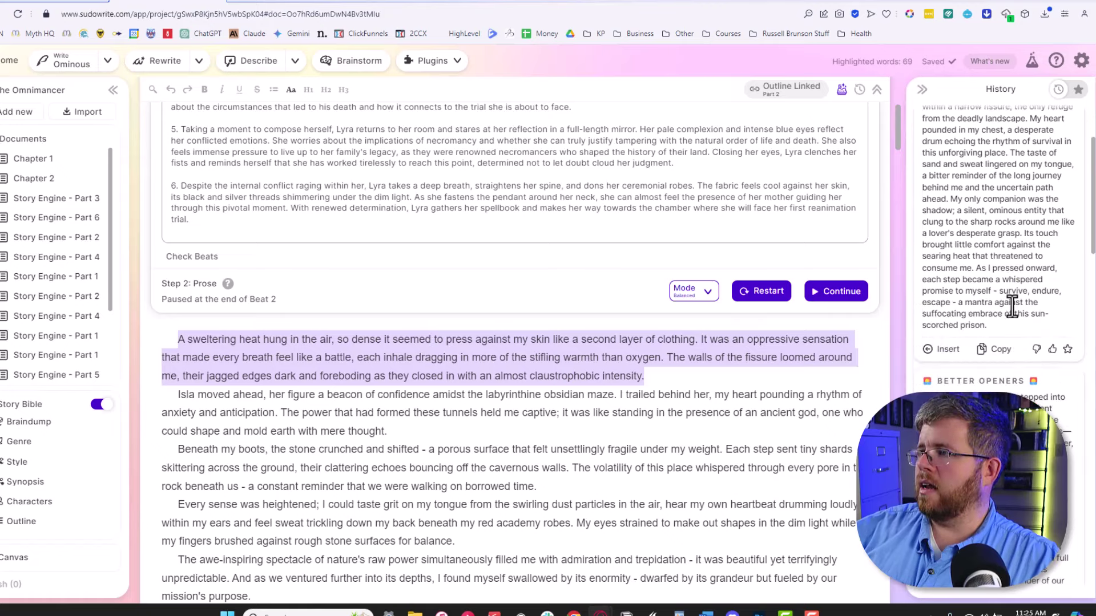
scroll(1012, 306, "down", 5)
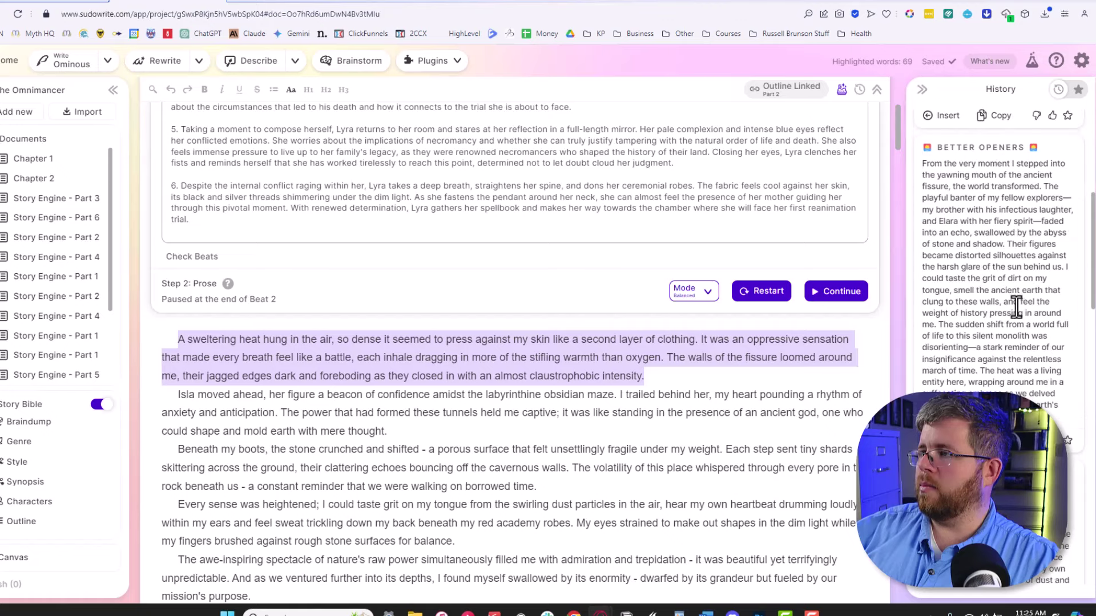
scroll(1016, 309, "up", 8)
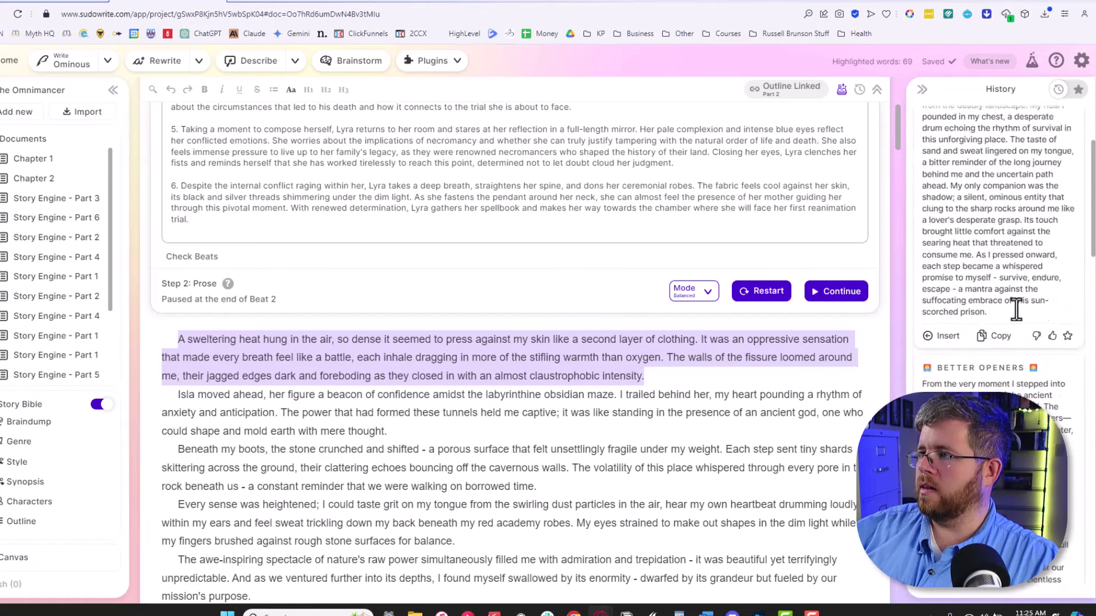
scroll(1016, 309, "up", 3)
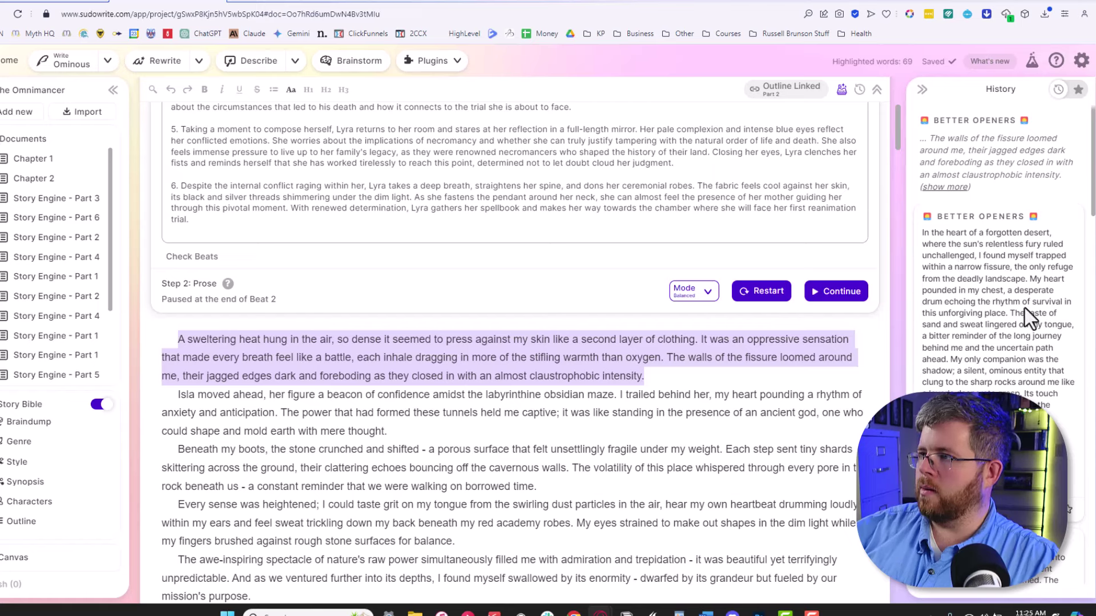
scroll(1035, 318, "down", 4)
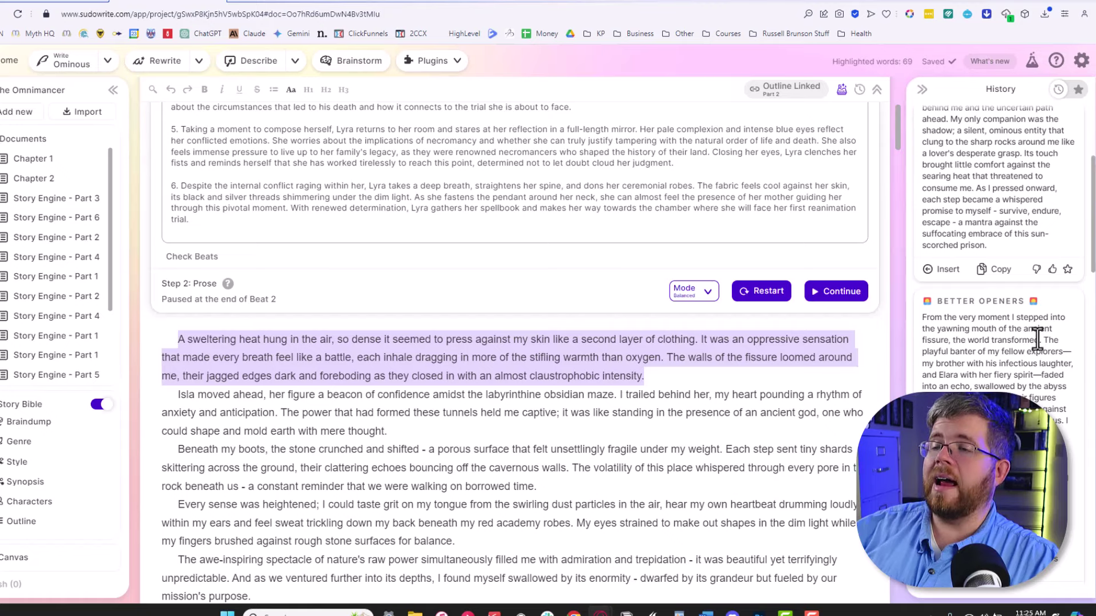
scroll(1048, 359, "down", 10)
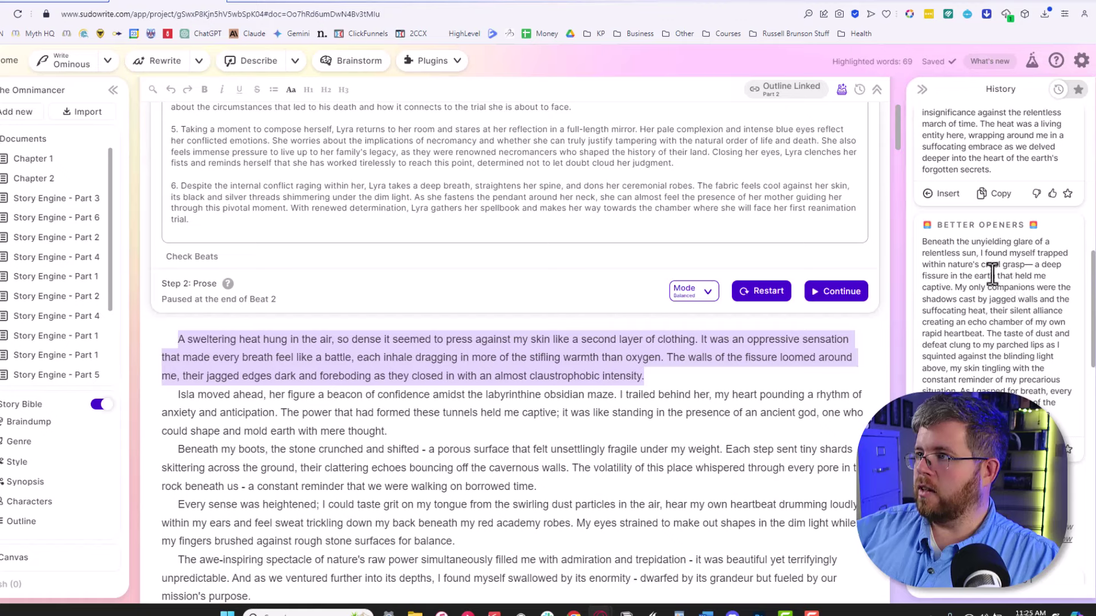
scroll(953, 320, "up", 2)
scroll(966, 365, "down", 4)
scroll(979, 371, "up", 3)
scroll(1020, 358, "down", 2)
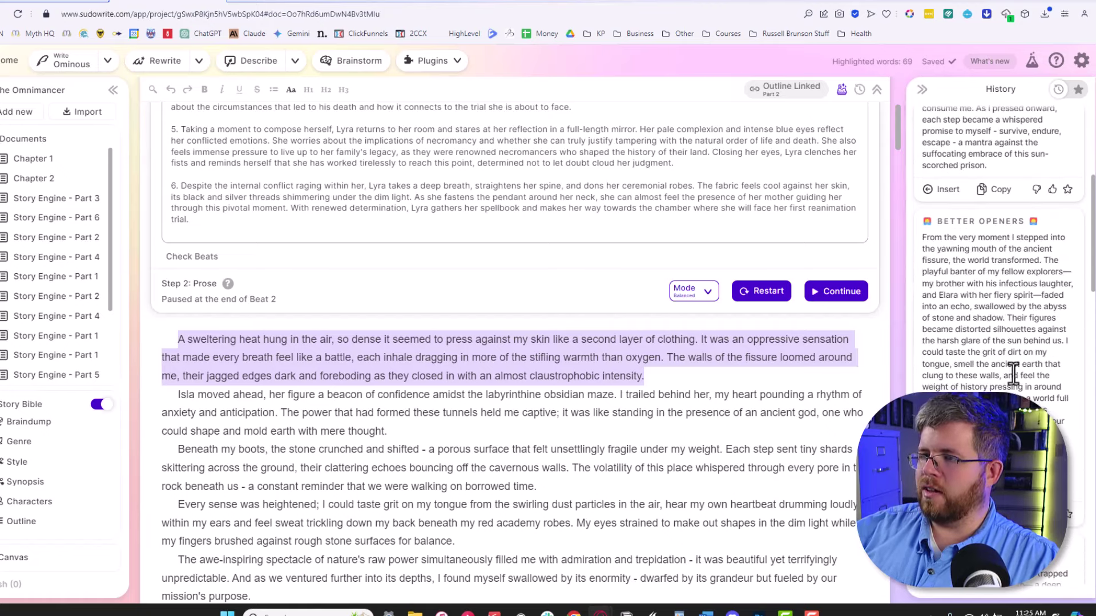
scroll(1005, 362, "up", 3)
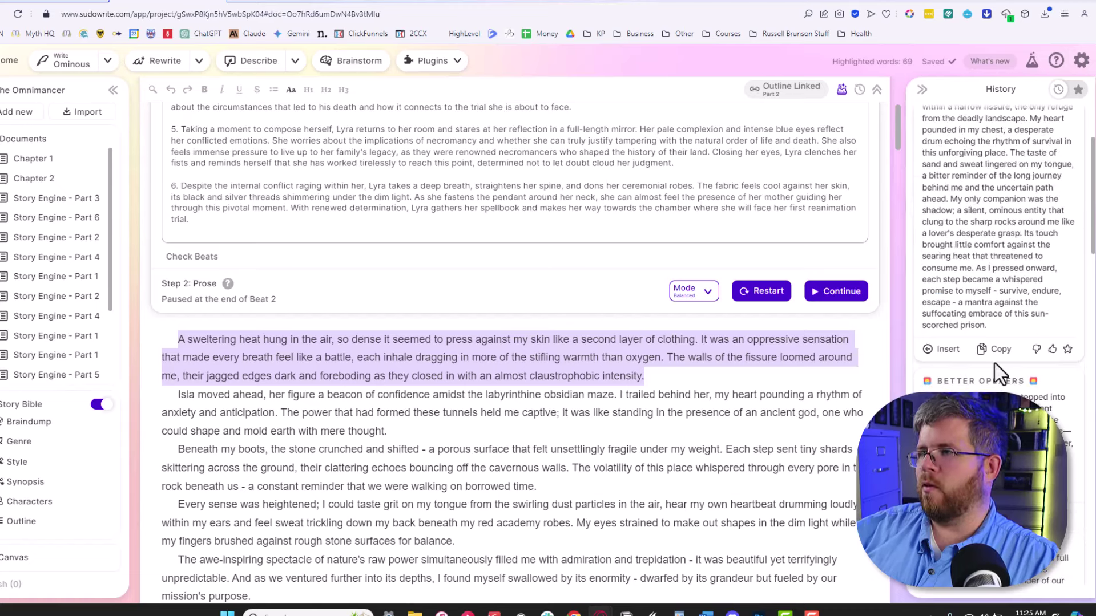
scroll(994, 365, "up", 3)
scroll(989, 363, "down", 5)
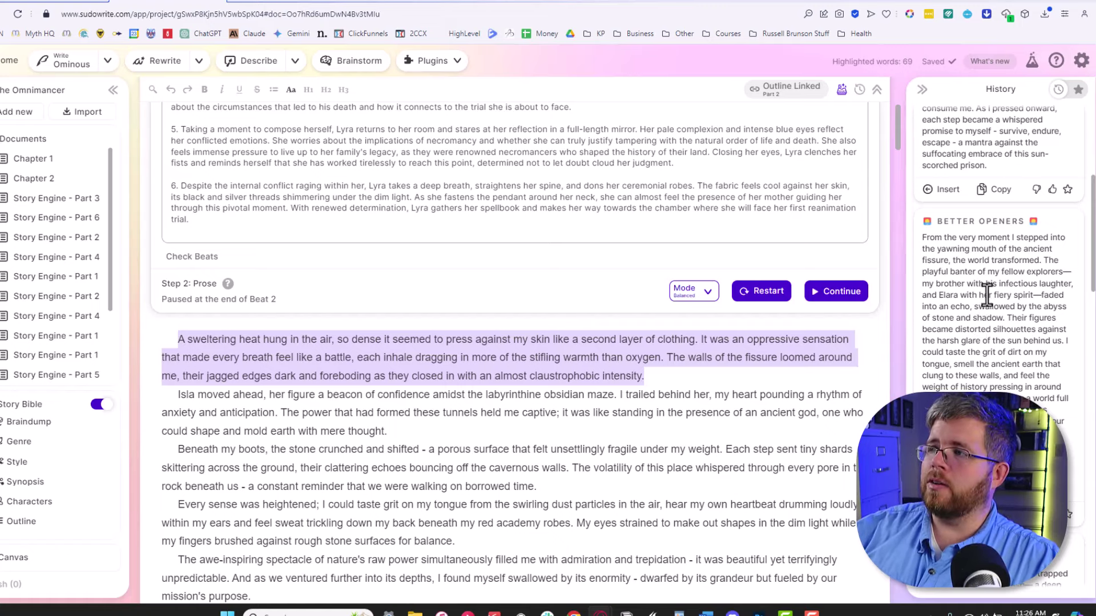
scroll(985, 292, "up", 4)
scroll(976, 274, "down", 4)
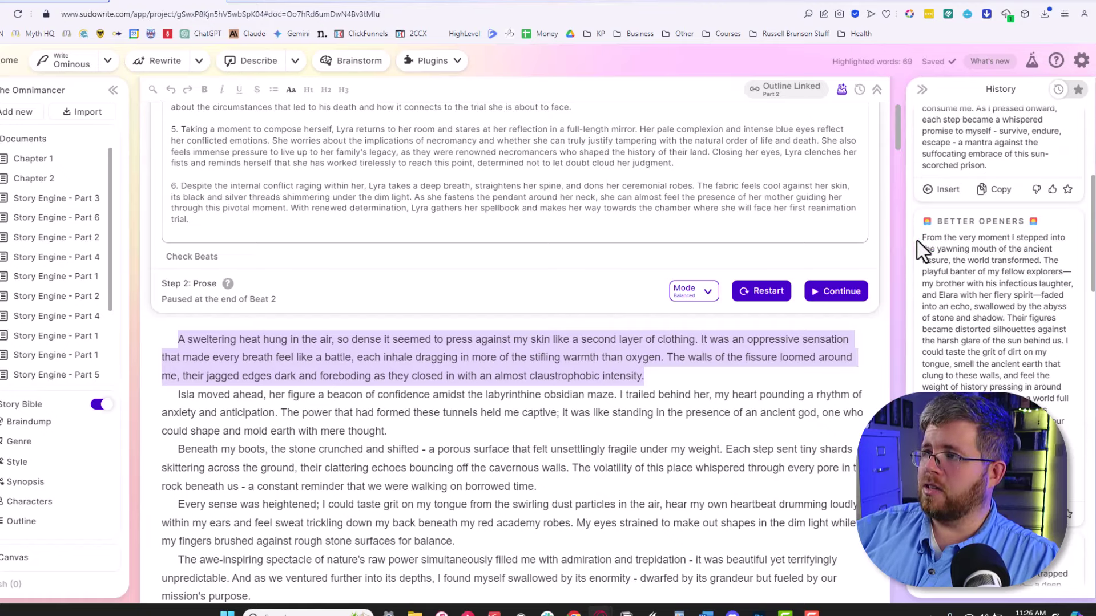
left_click_drag(921, 238, 1045, 262)
left_click(1038, 294)
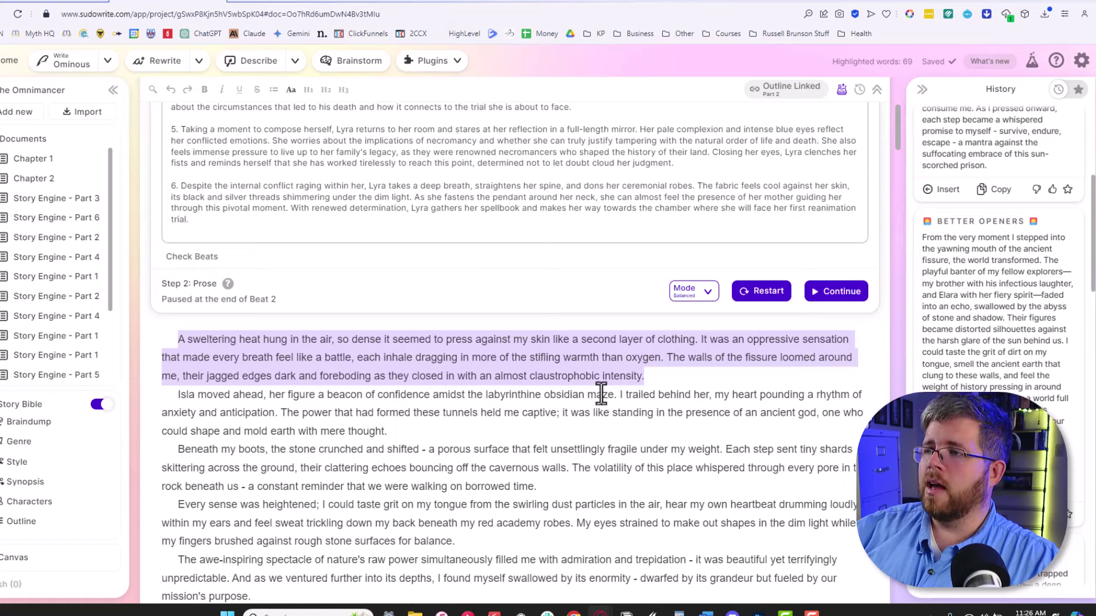
Step: Select the "Arin," dialogue paragraph, run Distinct Dialogue Rewrite, and read the analysis in History
left_click(451, 64)
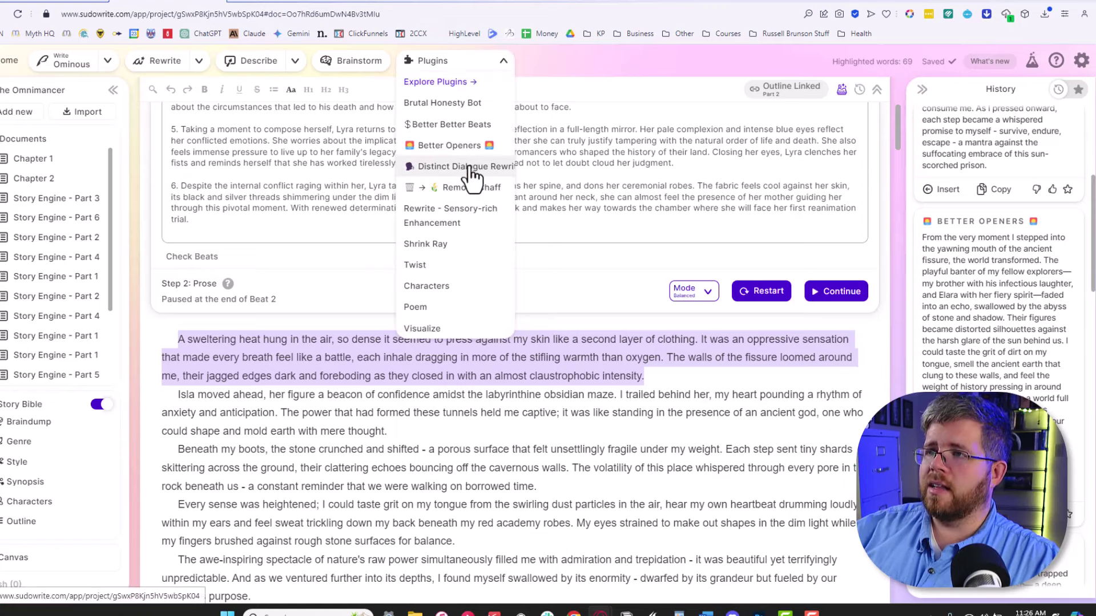
left_click(378, 412)
scroll(314, 458, "down", 5)
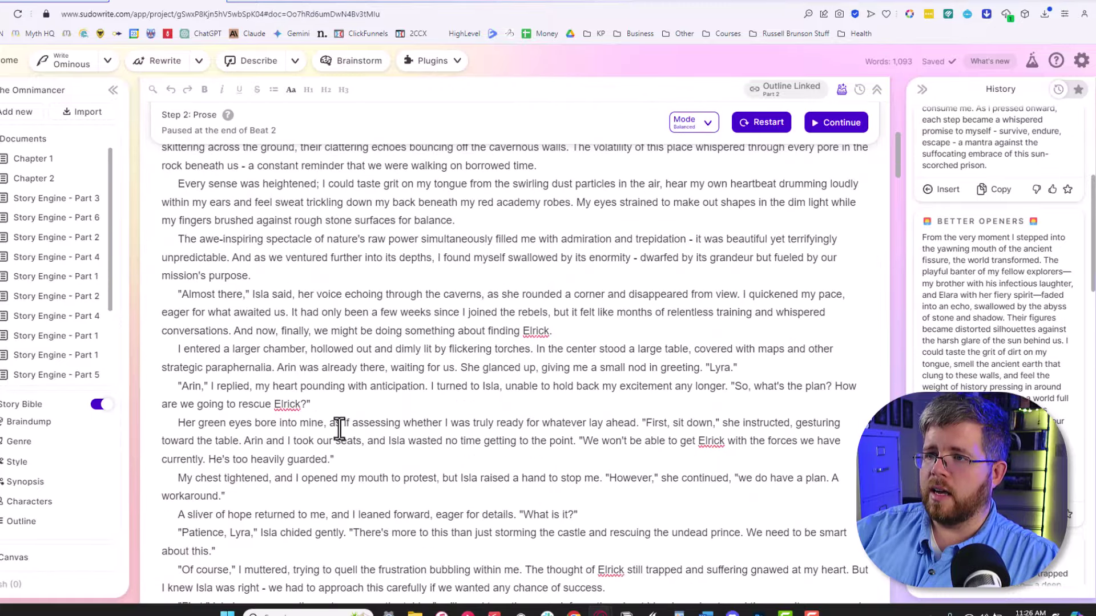
triple_click(343, 406)
scroll(289, 448, "down", 1)
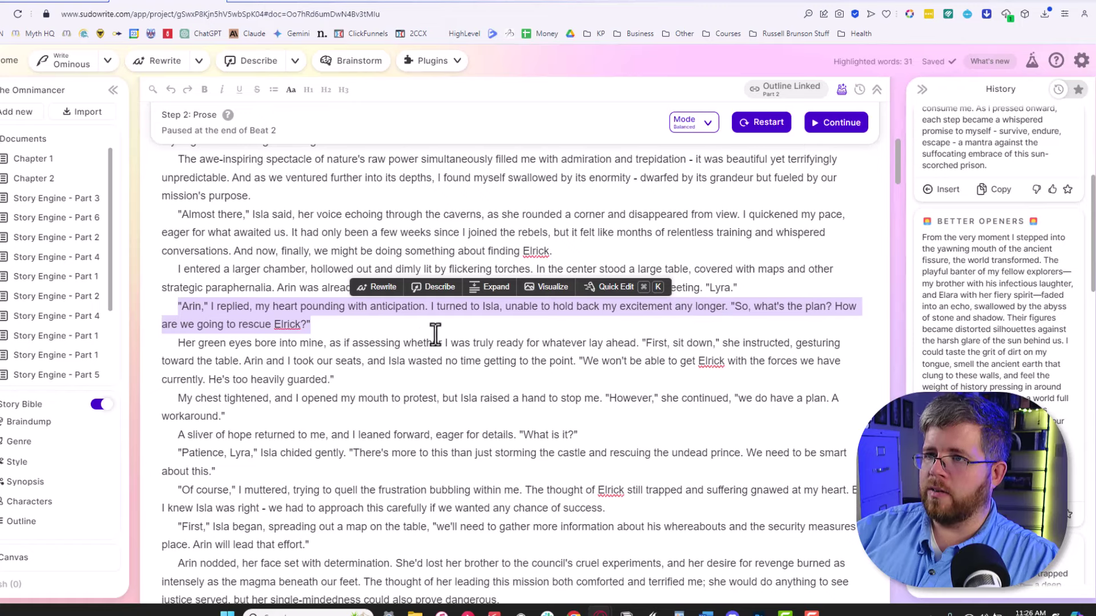
left_click(457, 65)
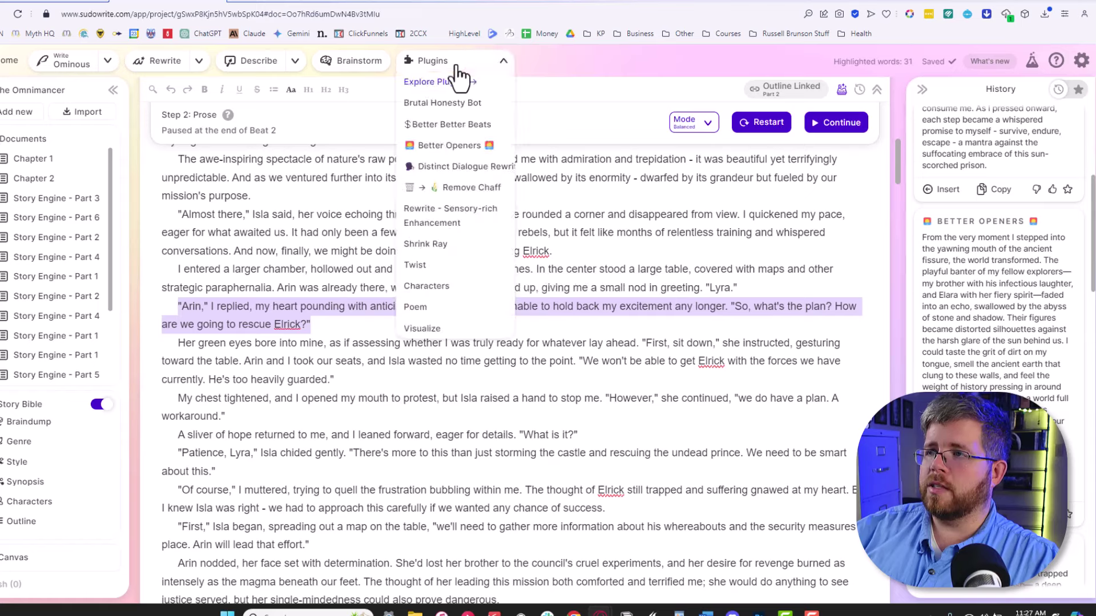
left_click(463, 167)
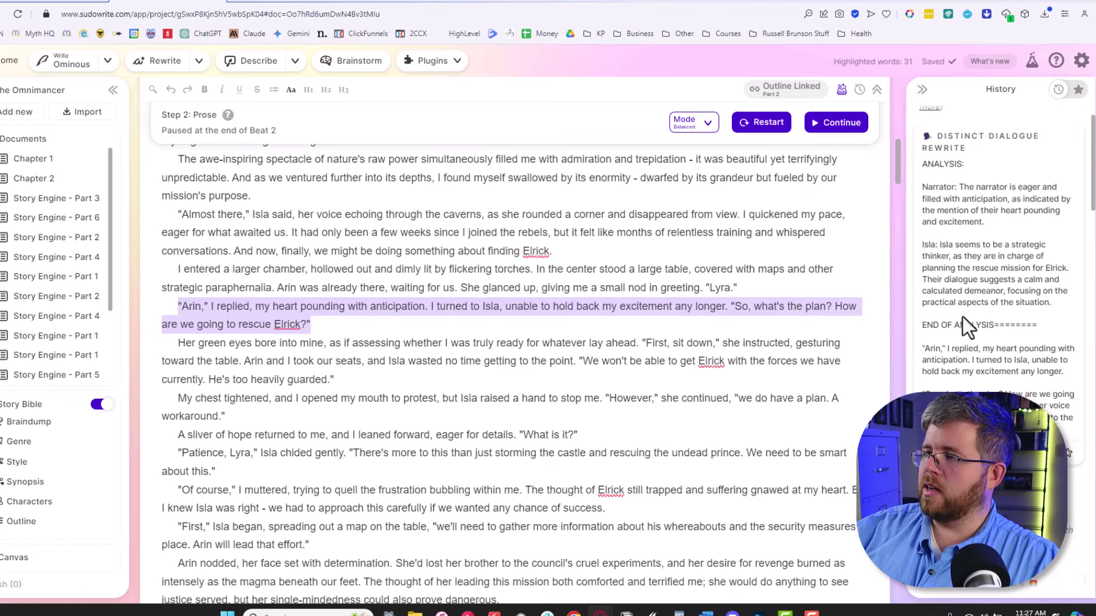
scroll(978, 313, "down", 2)
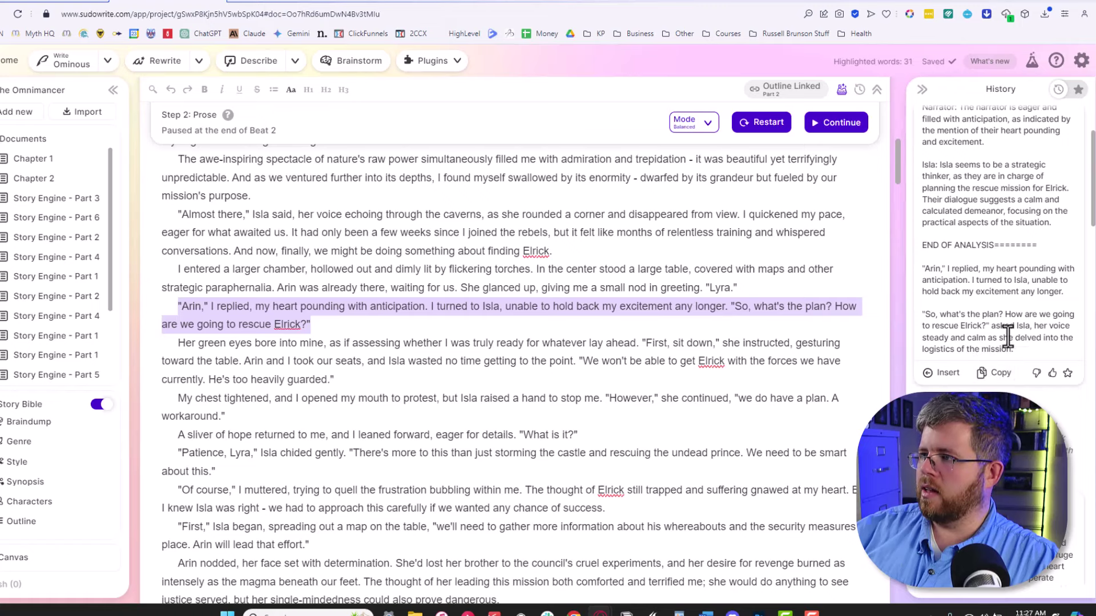
Step: Select the four paragraphs from "Arin," to "What is it?" and run Distinct Dialogue Rewrite
left_click(314, 398)
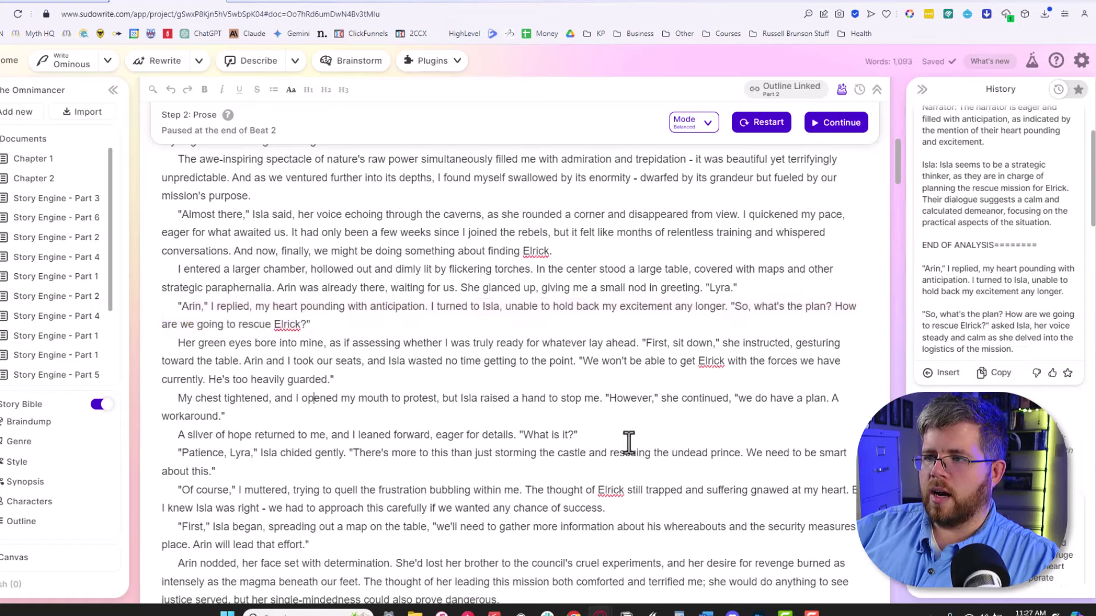
left_click_drag(625, 442, 151, 308)
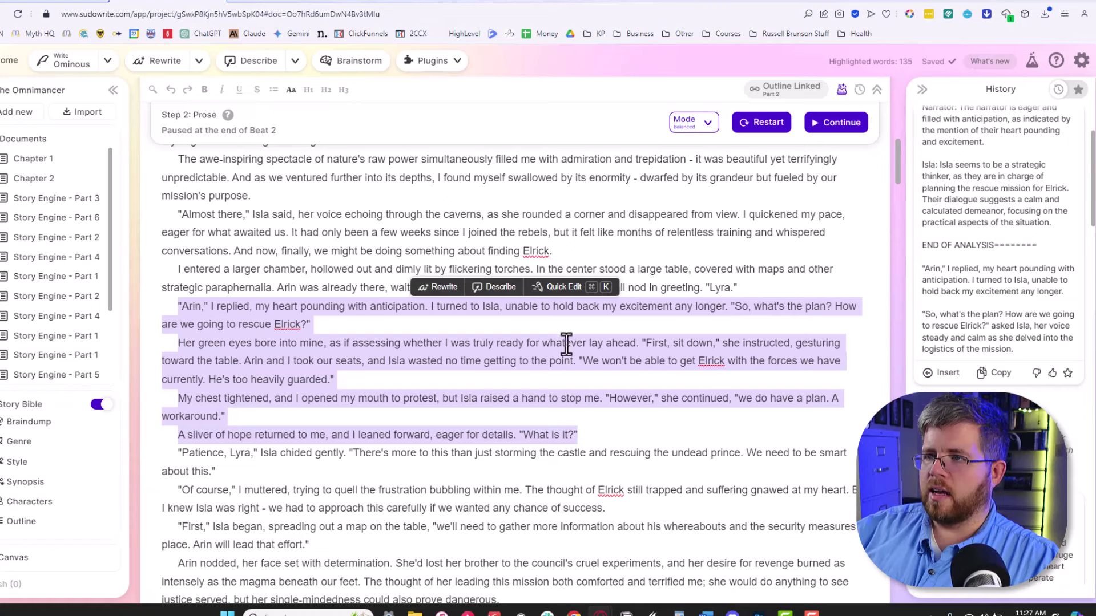
left_click(434, 61)
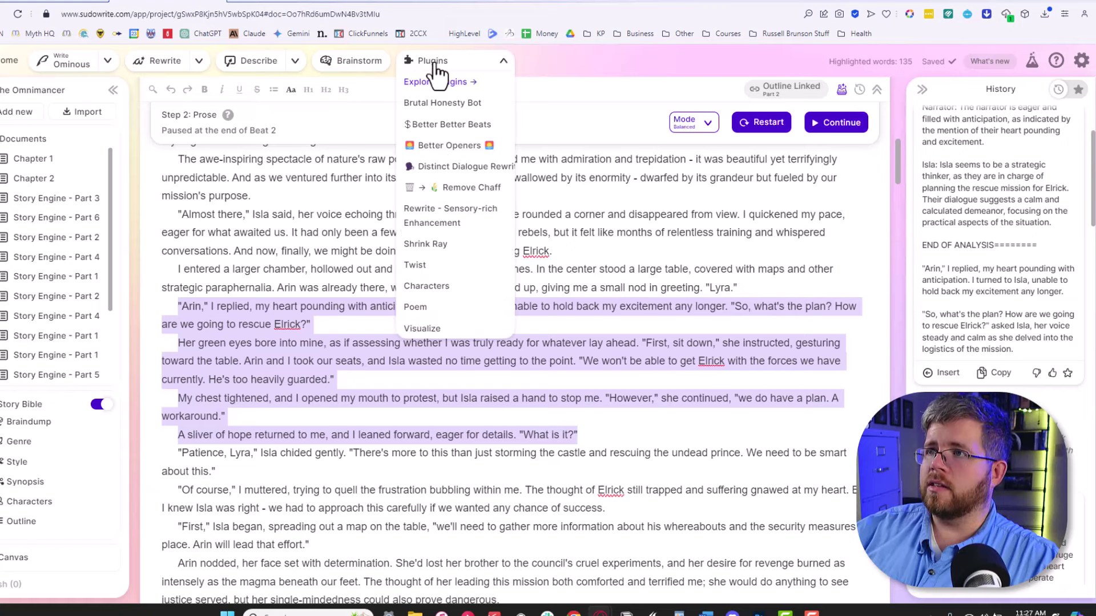
left_click(449, 170)
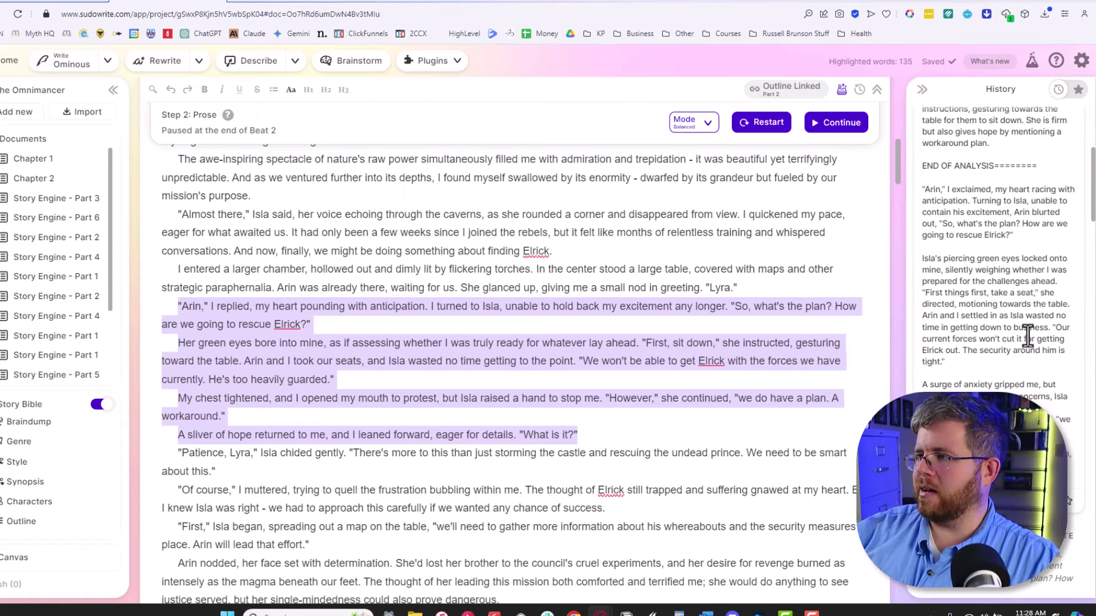
scroll(1022, 384, "down", 3)
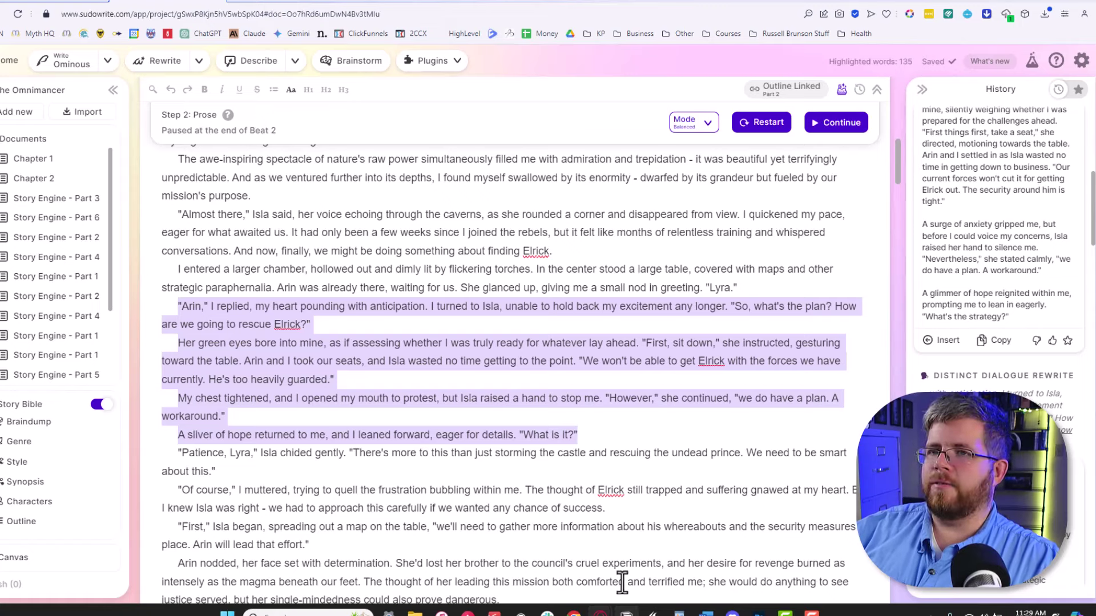
Step: Select the chapter's first three paragraphs and run Remove Chaff on them
left_click(433, 61)
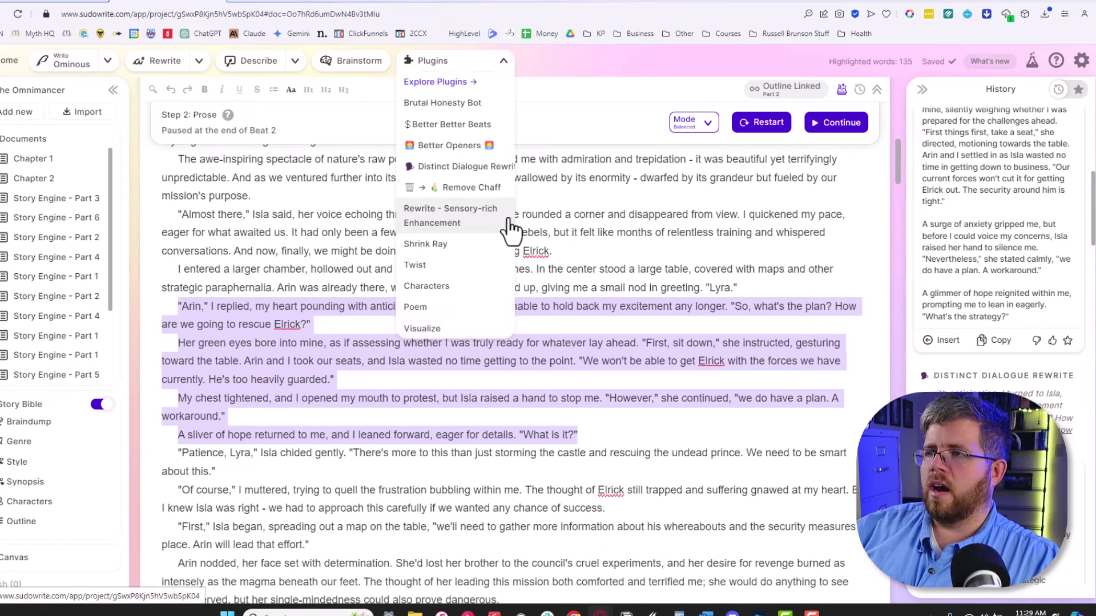
left_click(645, 317)
scroll(453, 405, "up", 5)
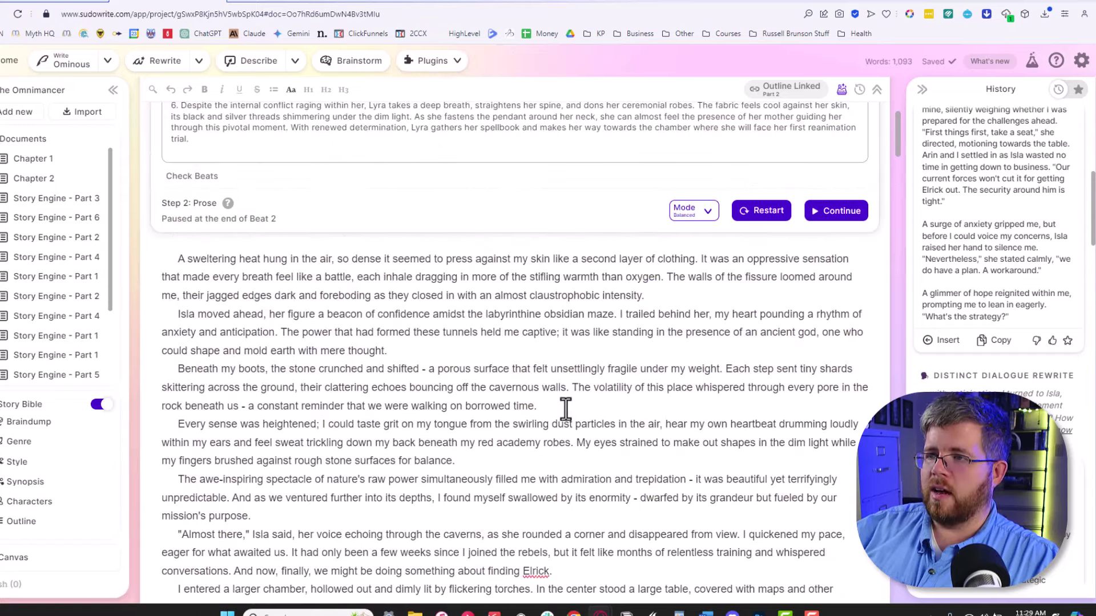
left_click_drag(565, 408, 141, 261)
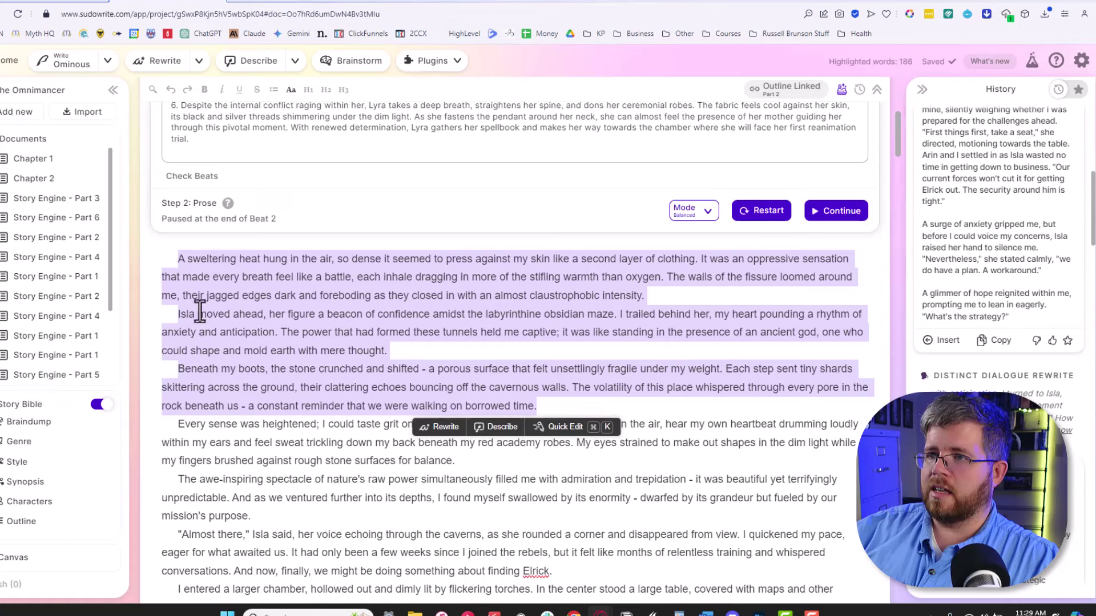
left_click(458, 62)
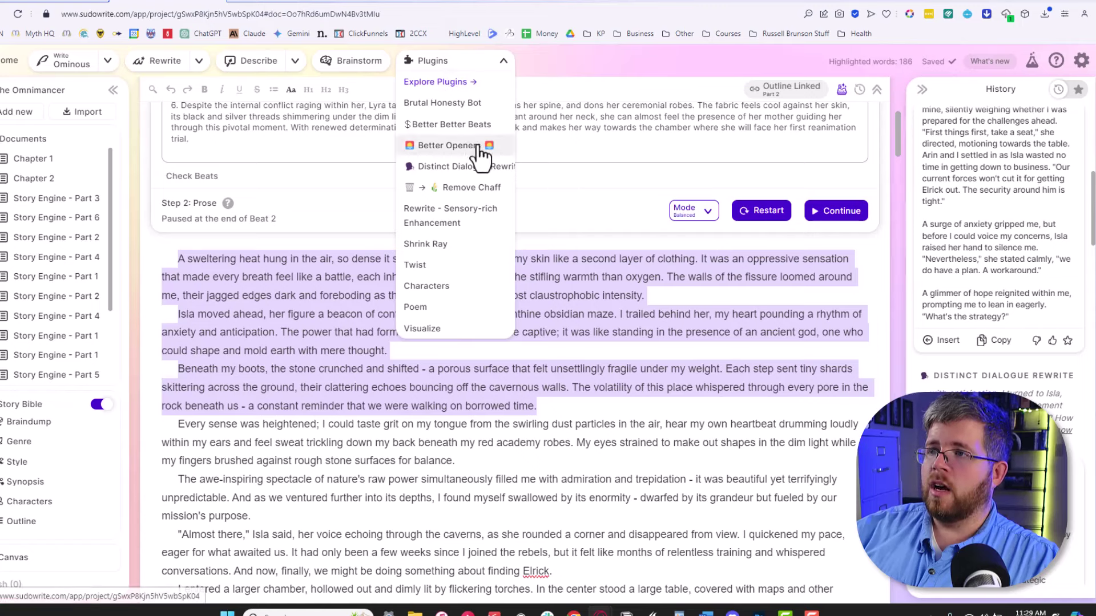
left_click(467, 188)
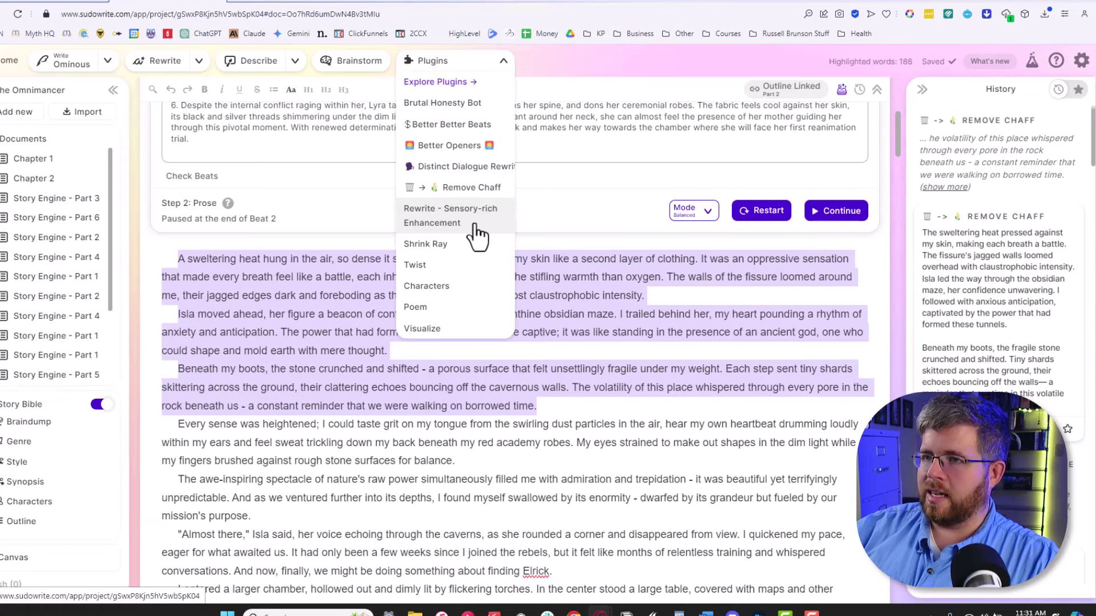
Step: Run the Sensory-rich Enhancement plugin on the opening, yielding the 'A scorching, sticky heat clung to the air…' rewrite
left_click(474, 226)
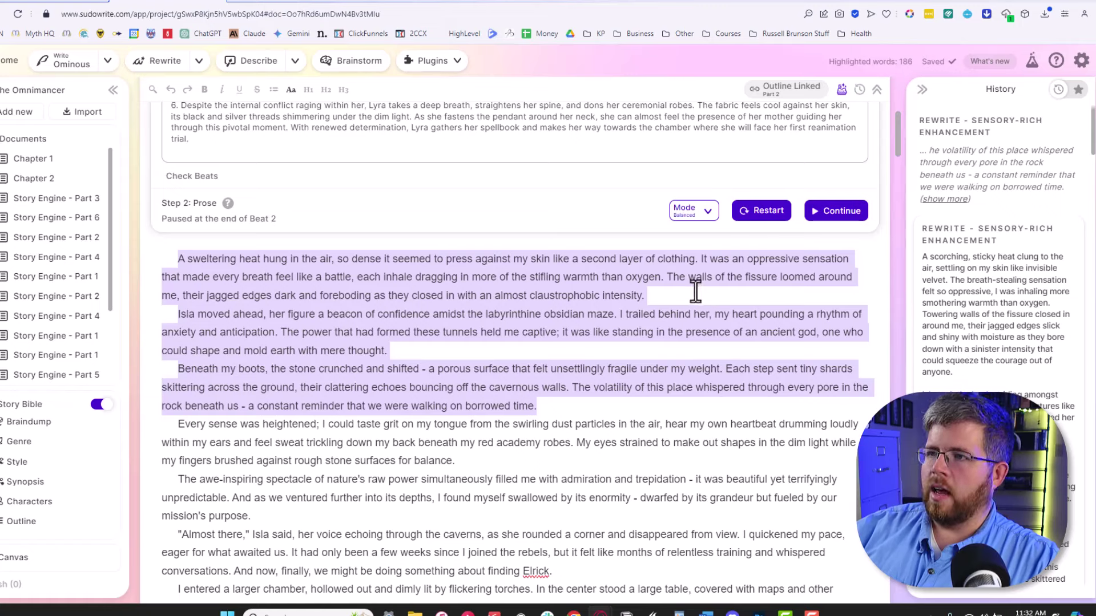
left_click_drag(694, 293, 164, 258)
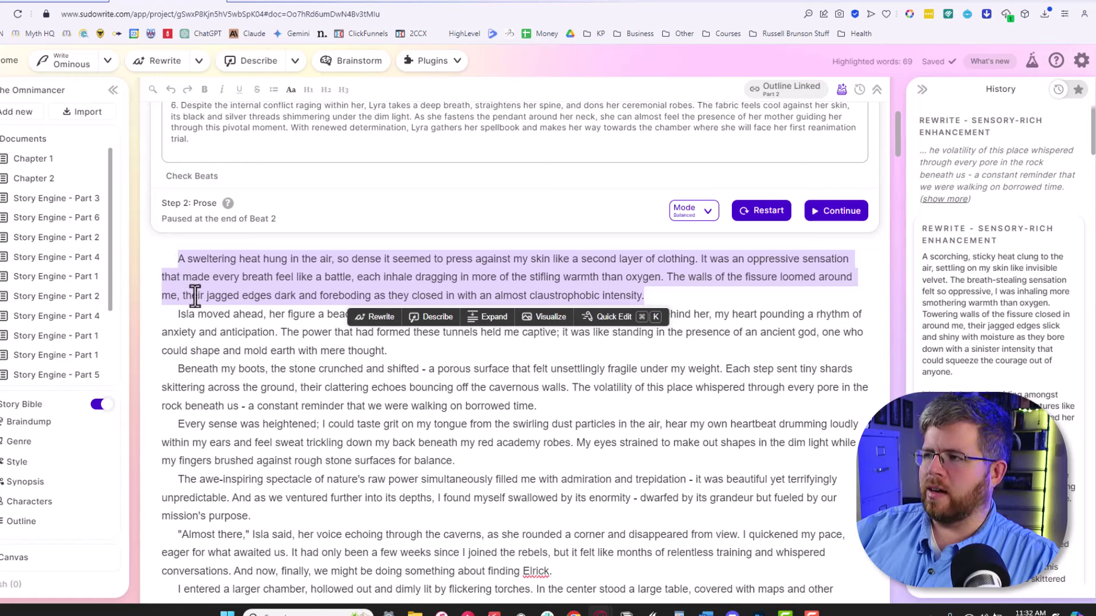
left_click(274, 296)
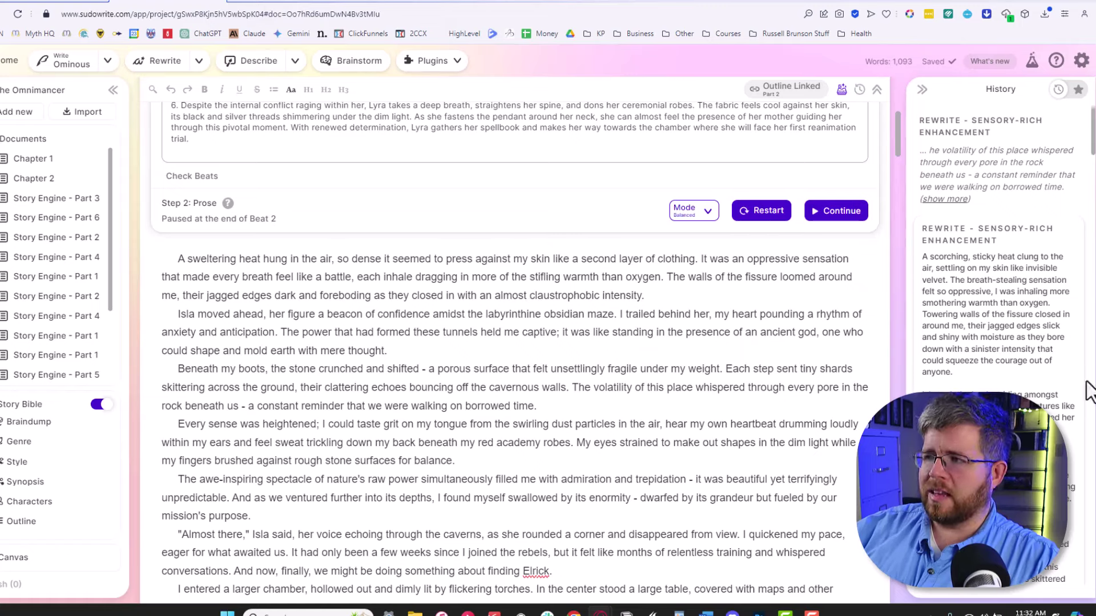
scroll(999, 257, "down", 5)
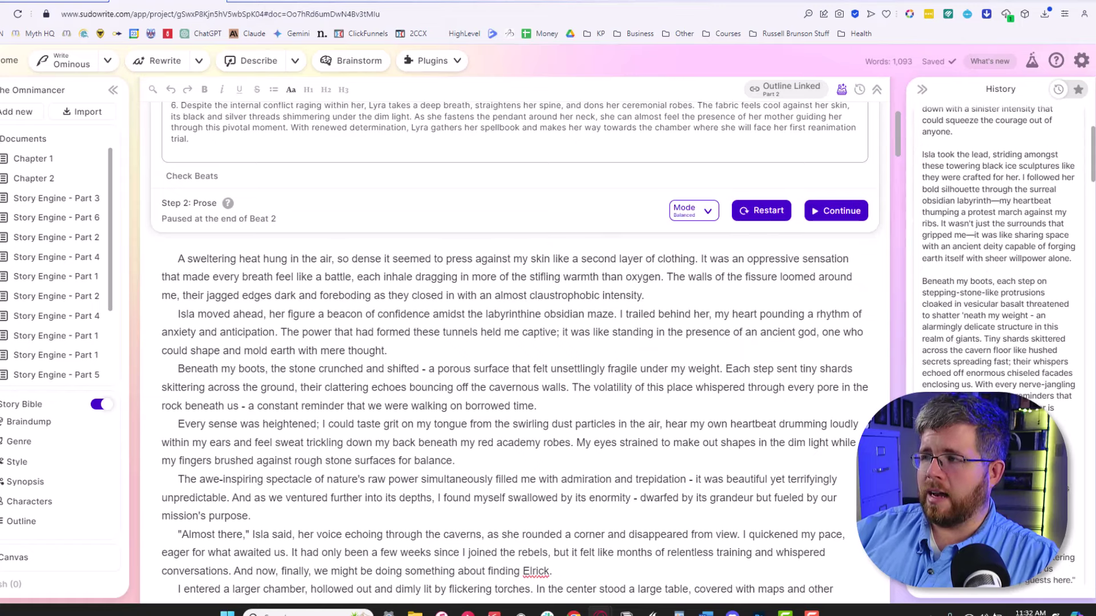
scroll(999, 257, "down", 3)
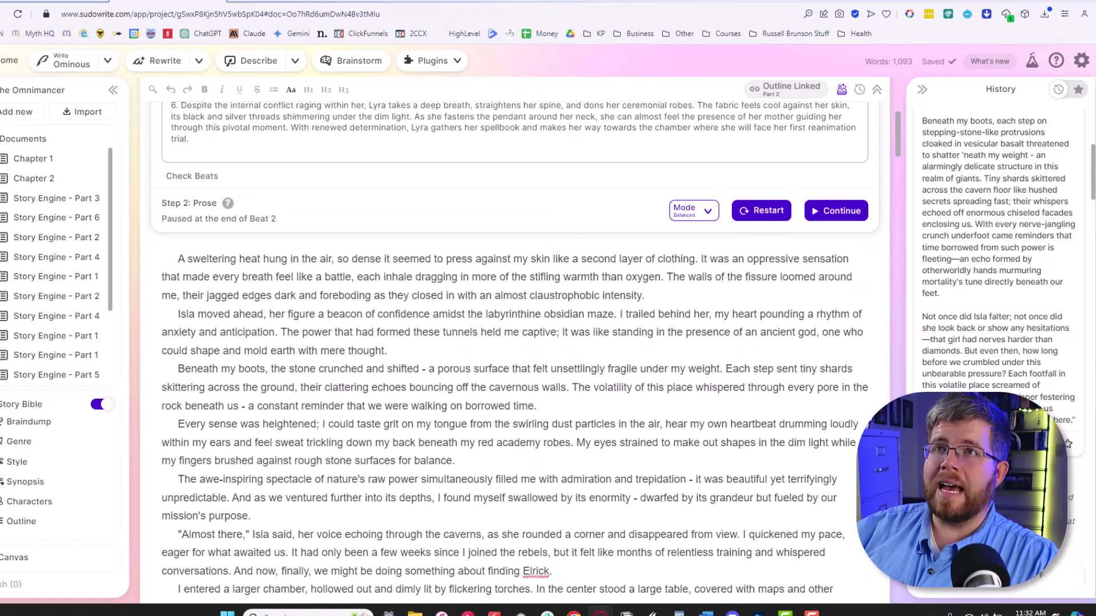
scroll(999, 257, "up", 3)
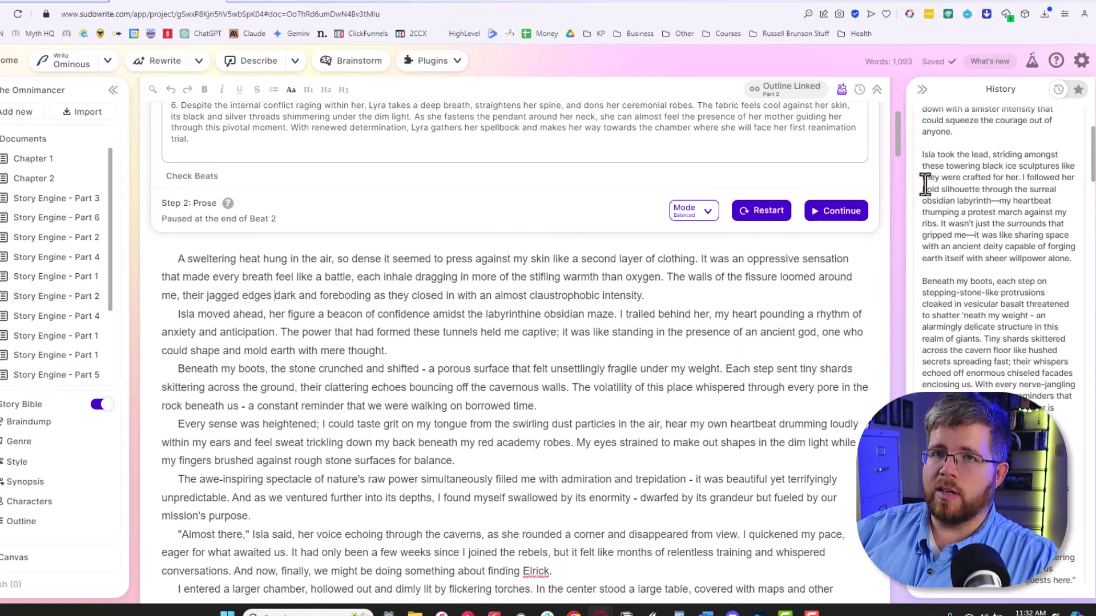
scroll(647, 367, "up", 2)
scroll(636, 371, "down", 2)
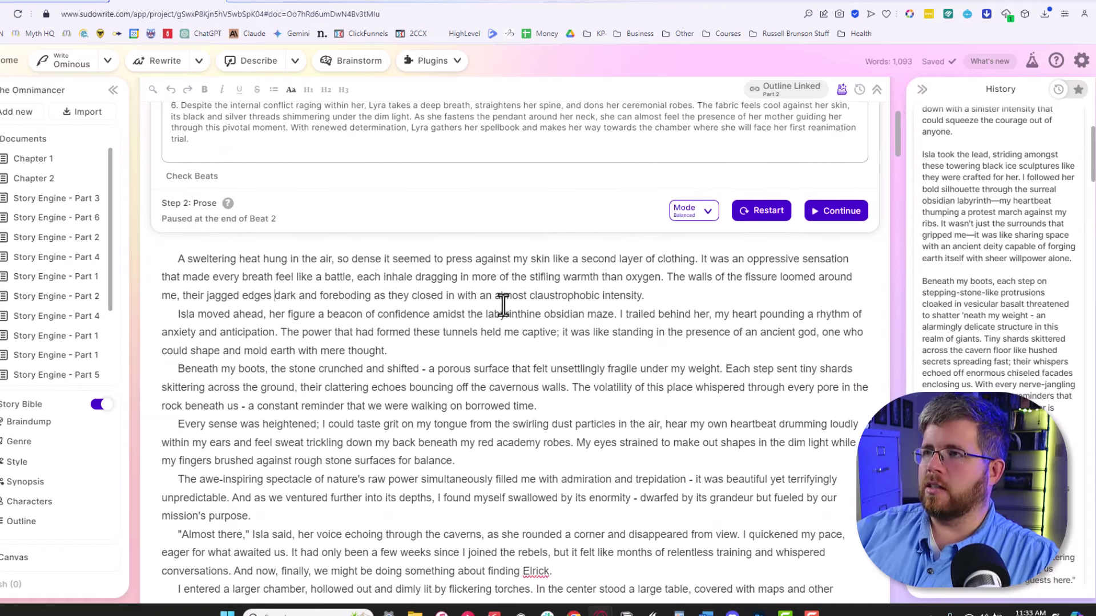
scroll(392, 335, "up", 3)
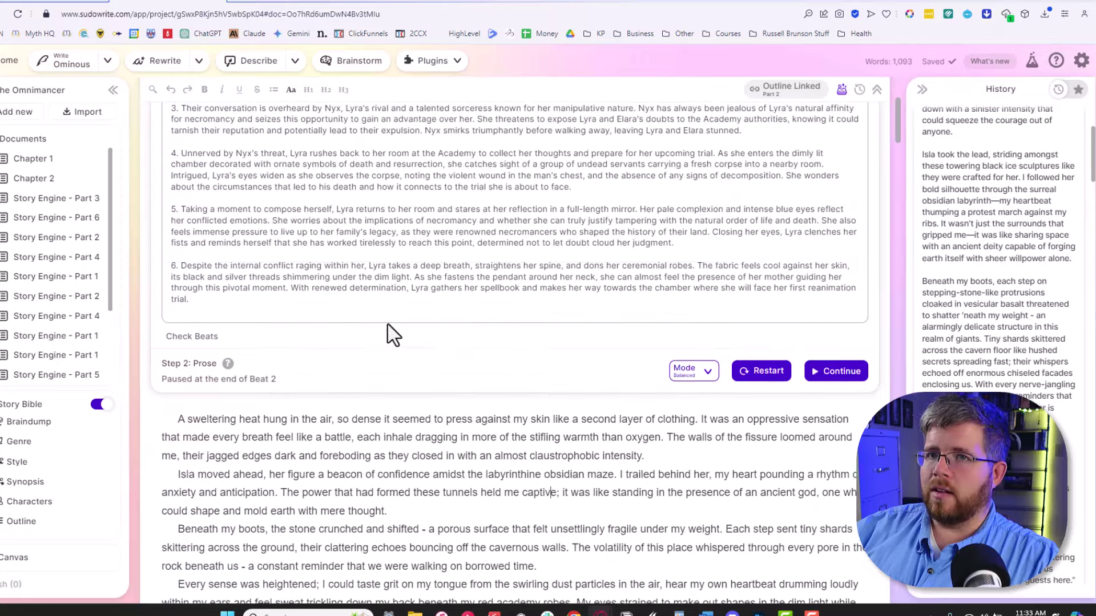
scroll(382, 320, "down", 4)
scroll(465, 330, "up", 3)
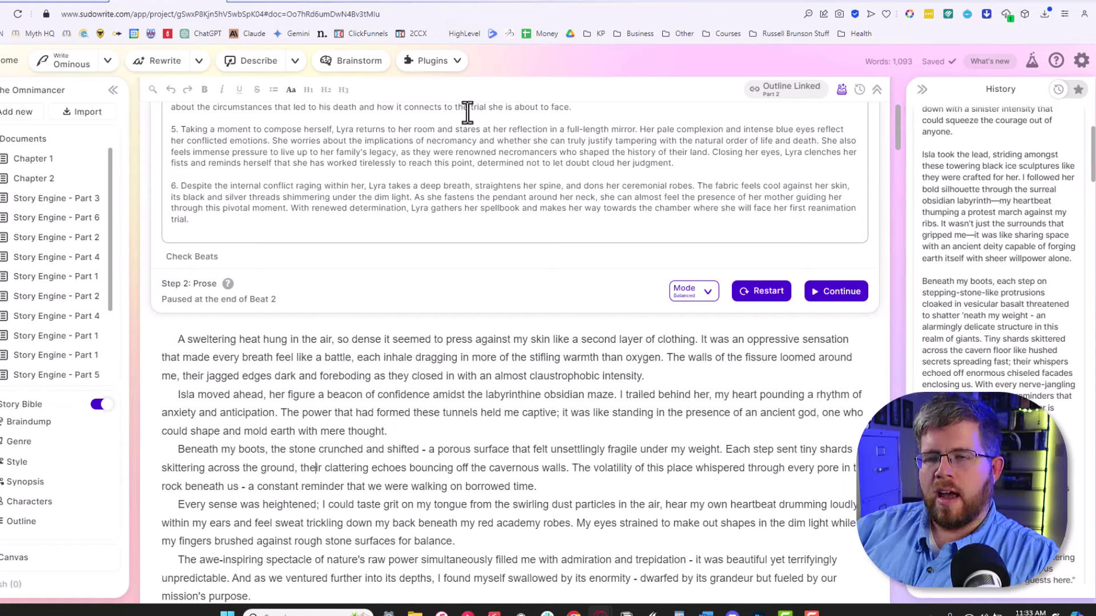
left_click(451, 62)
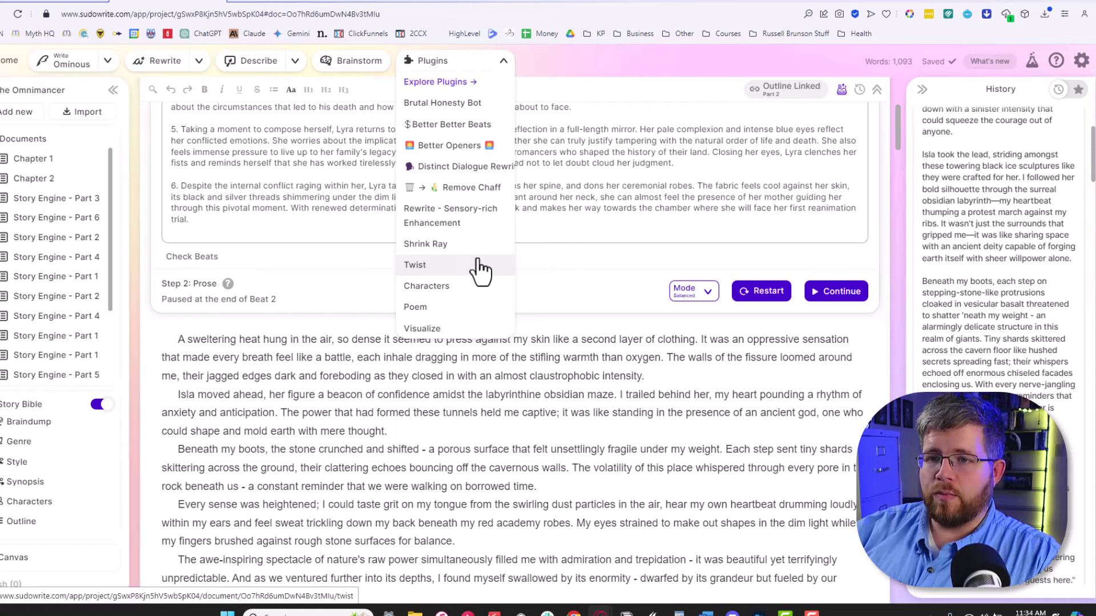
left_click(431, 394)
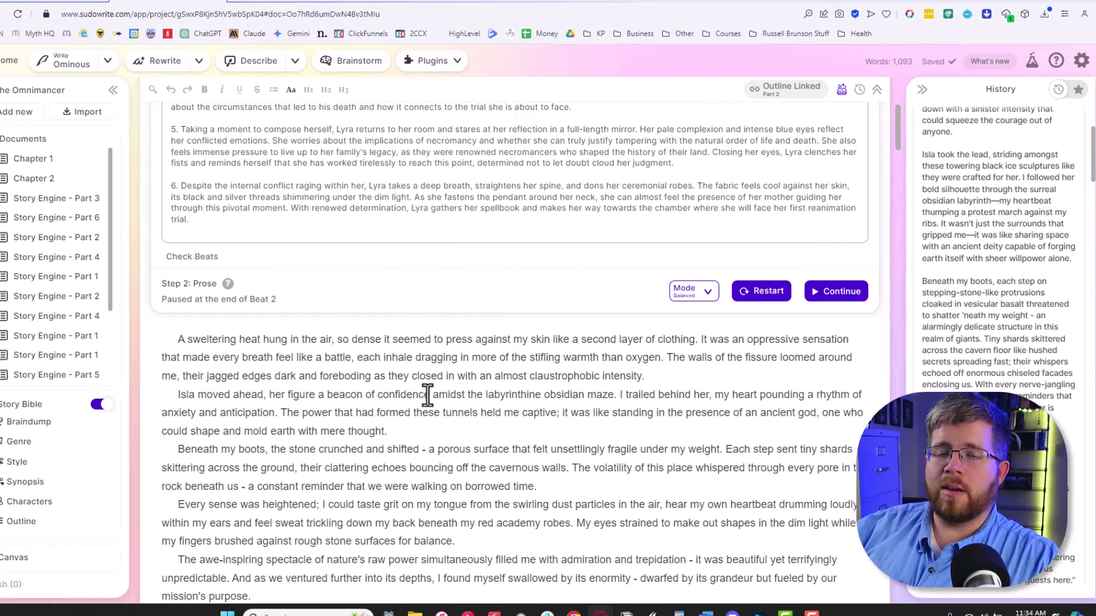